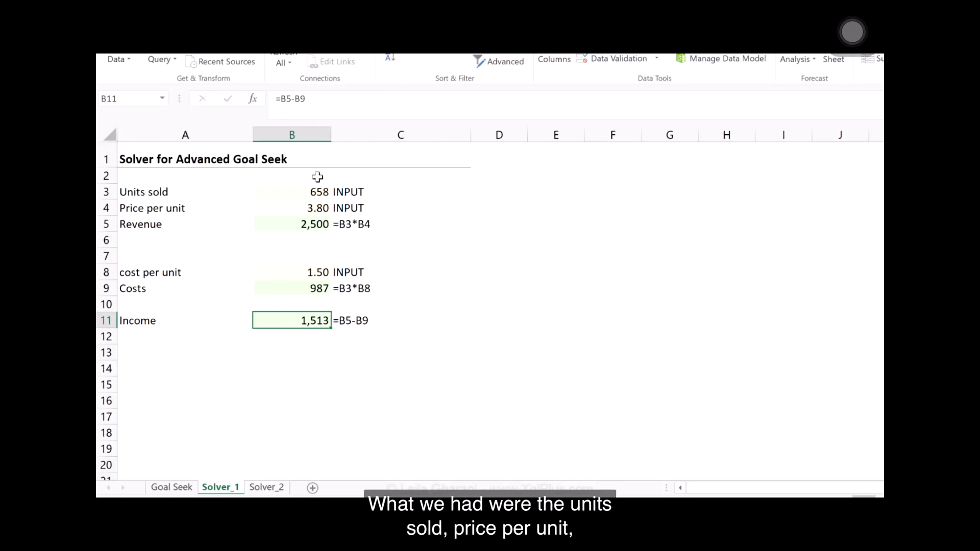
- Review the price per unit, revenue, cost per unit, costs and income cells of the Solver_1 model
{"action": "left_click", "coordinate": [308, 205]}
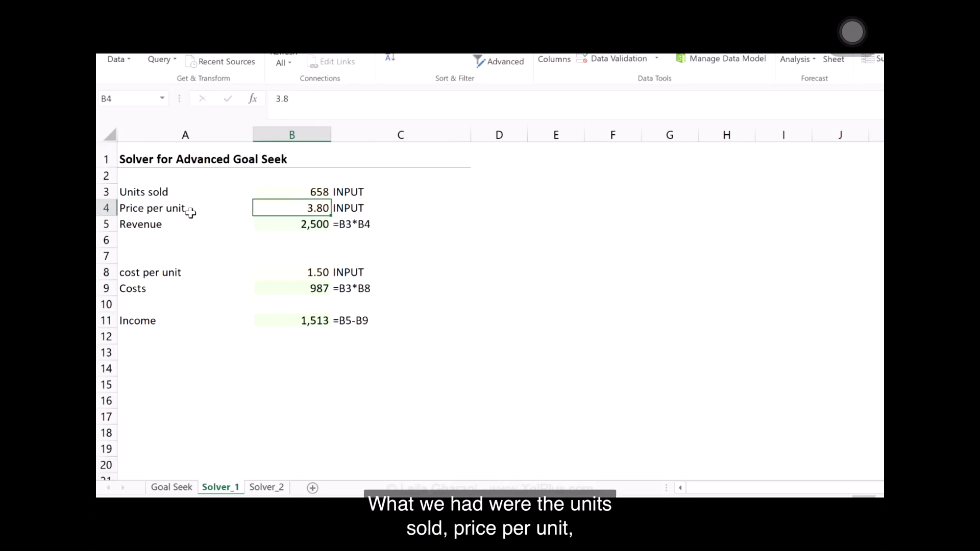
{"action": "left_click", "coordinate": [283, 223]}
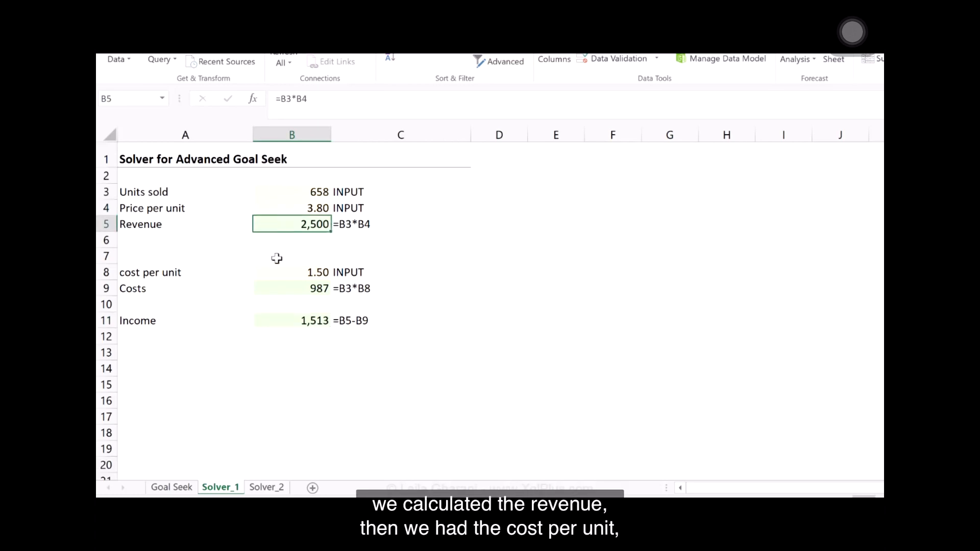
{"action": "left_click", "coordinate": [277, 276]}
{"action": "left_click", "coordinate": [284, 288]}
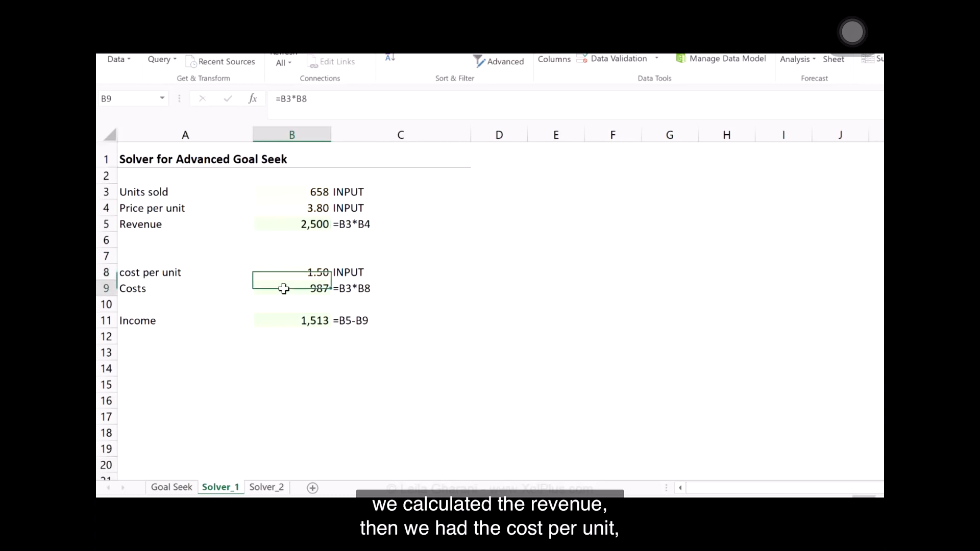
{"action": "left_click", "coordinate": [290, 321]}
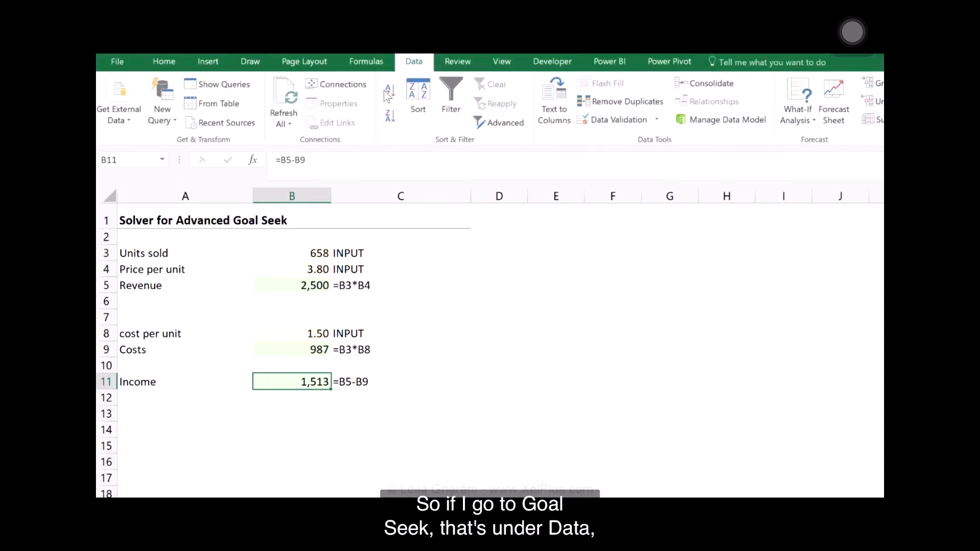
- Inspect the Goal Seek settings for the income cell B11 and cancel without running it
{"action": "left_click", "coordinate": [788, 120]}
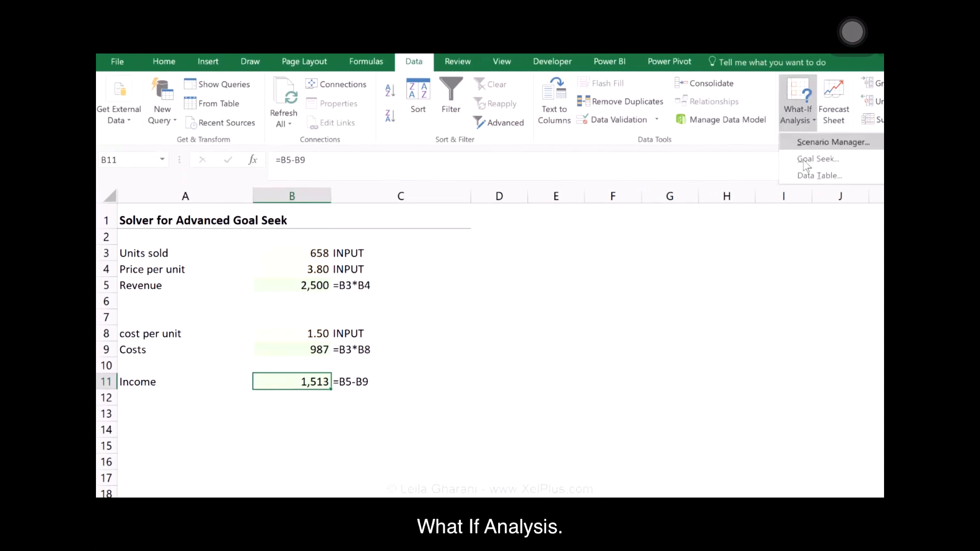
{"action": "left_click", "coordinate": [804, 162]}
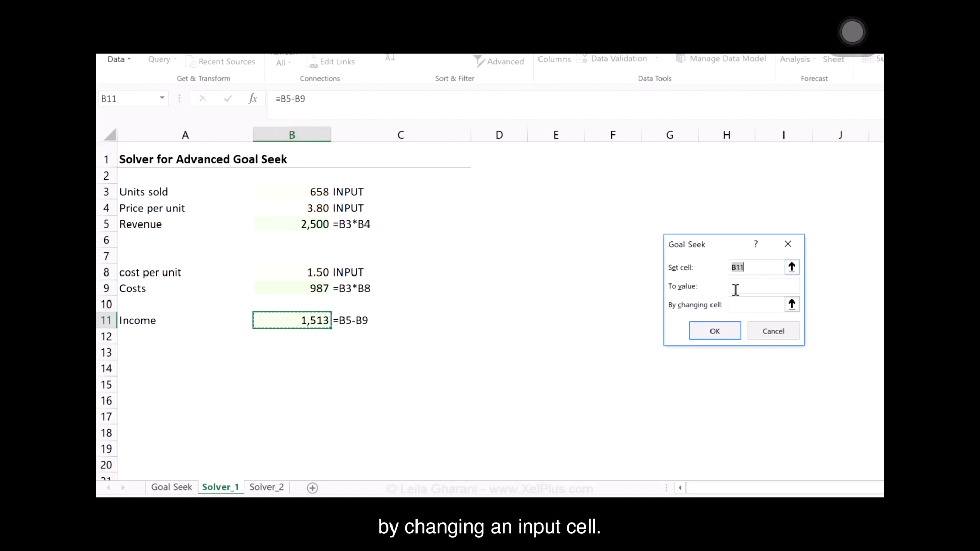
{"action": "left_click", "coordinate": [749, 306]}
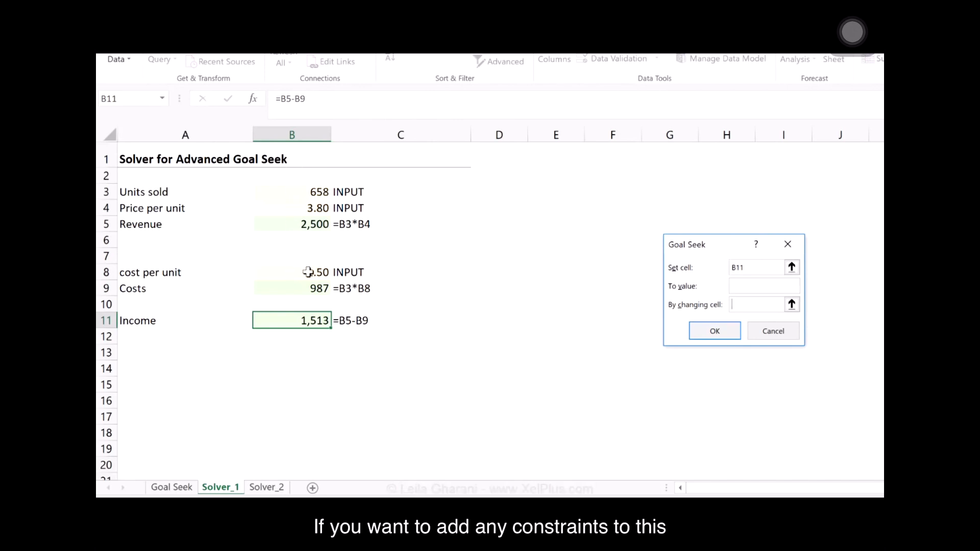
{"action": "left_click", "coordinate": [758, 331]}
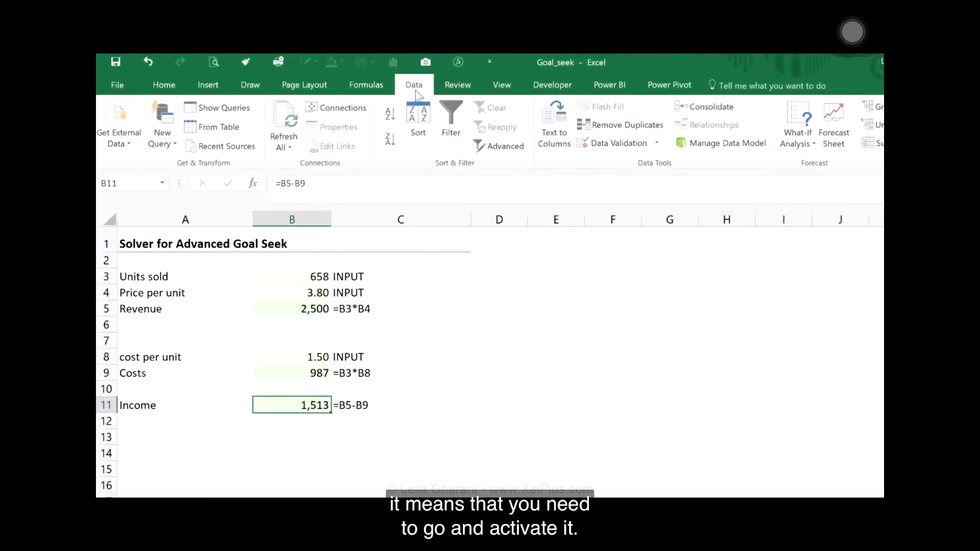
- Enable the Solver Add-in through the Excel add-ins management options
{"action": "left_click", "coordinate": [117, 87]}
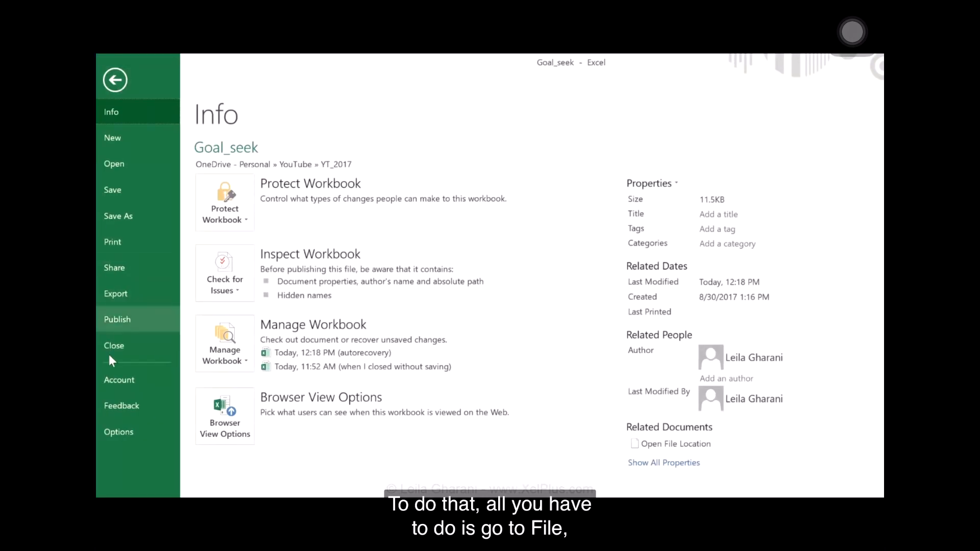
{"action": "left_click", "coordinate": [119, 431]}
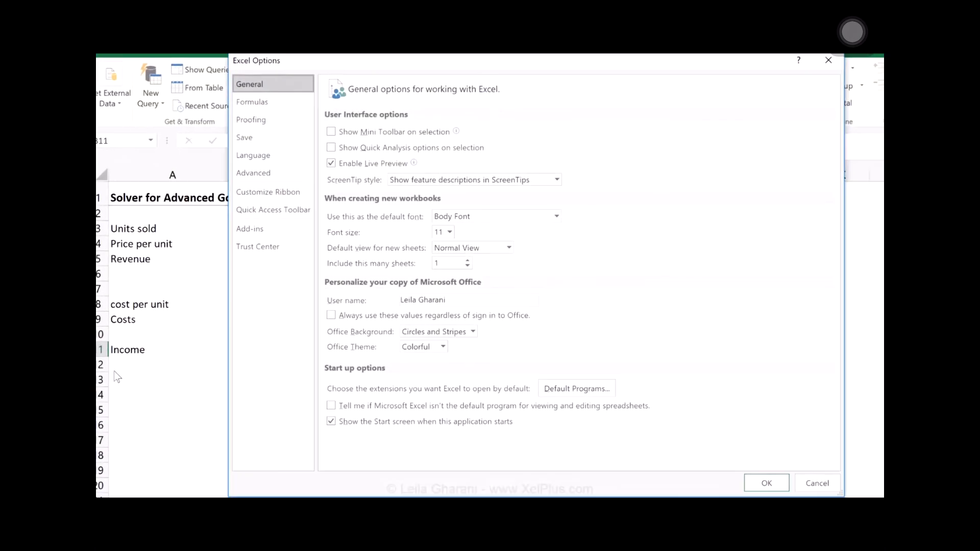
{"action": "left_click", "coordinate": [258, 228]}
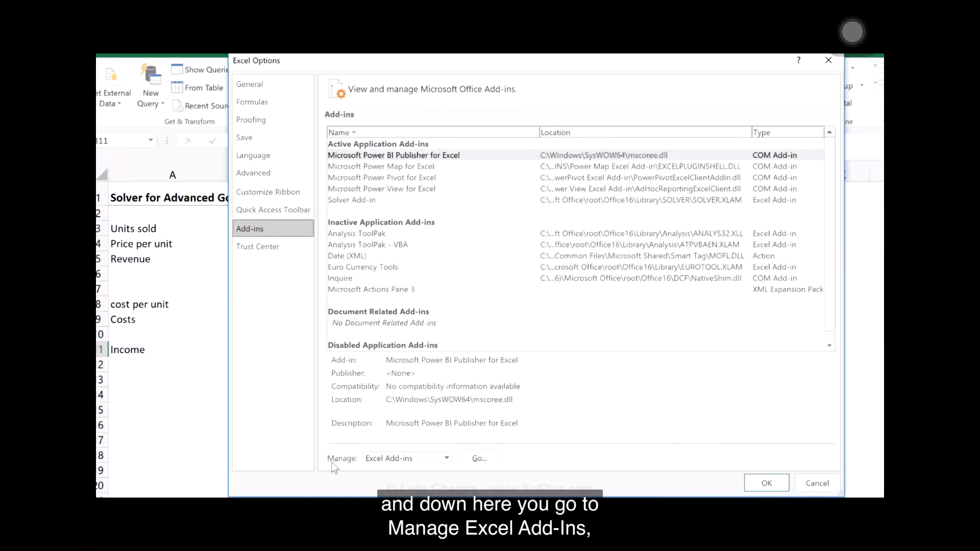
{"action": "left_click", "coordinate": [470, 459]}
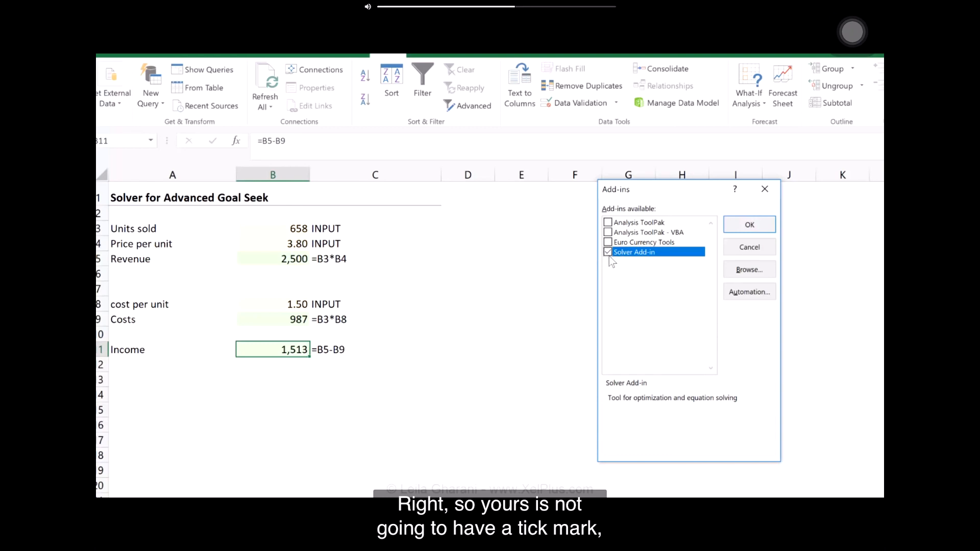
{"action": "left_click", "coordinate": [607, 252]}
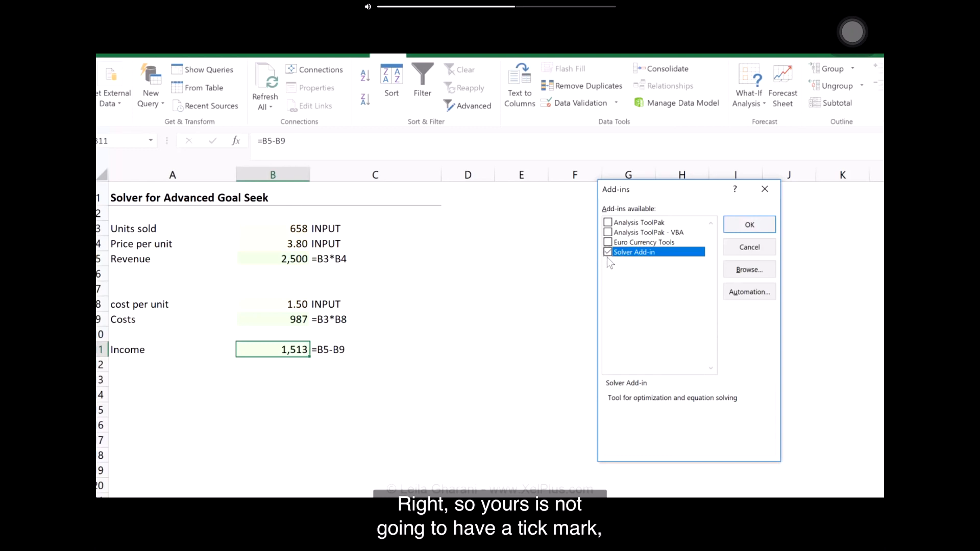
{"action": "left_click", "coordinate": [757, 227]}
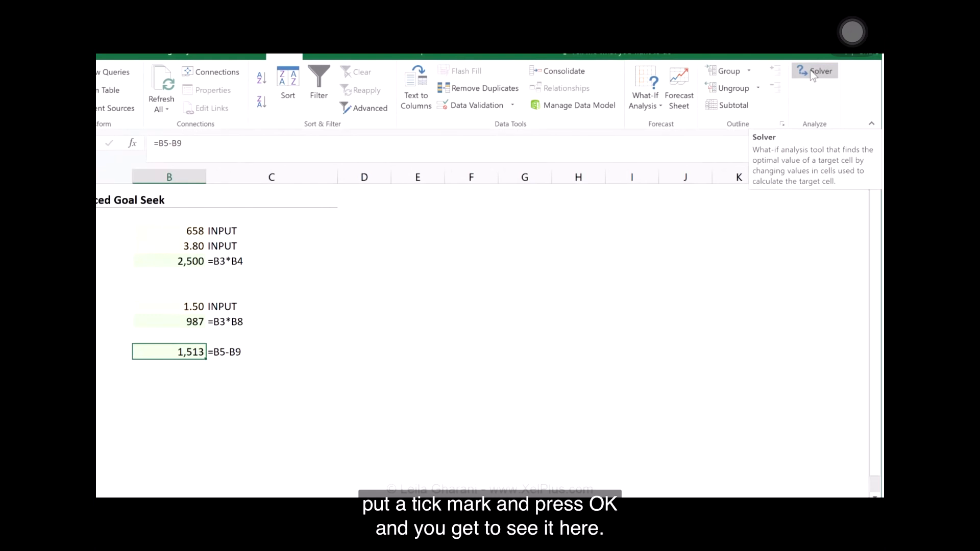
- Start Solver and set the income cell B11 as the objective with a target value of 2000
{"action": "left_click", "coordinate": [815, 72]}
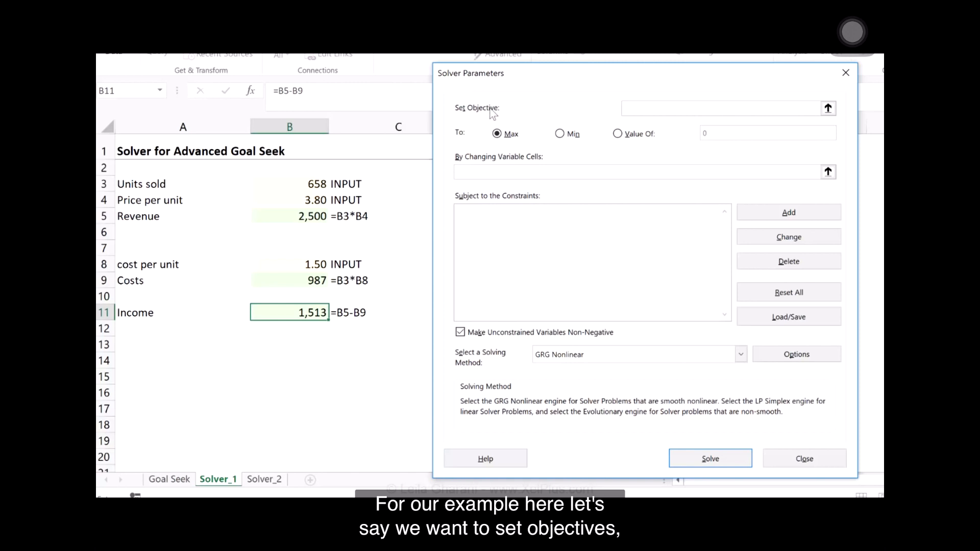
{"action": "left_click", "coordinate": [299, 313]}
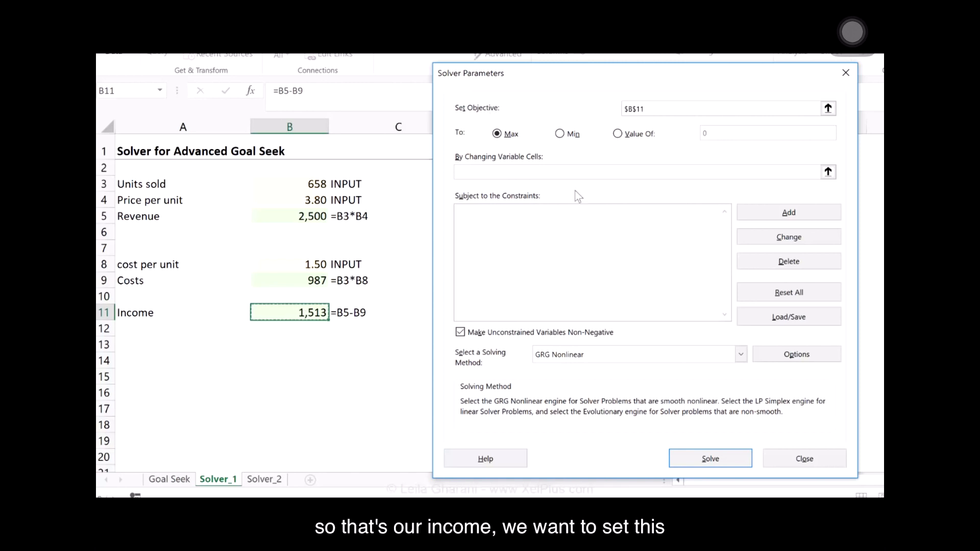
{"action": "left_click", "coordinate": [619, 135]}
{"action": "double_click", "coordinate": [708, 133]}
{"action": "type", "text": "2000"}
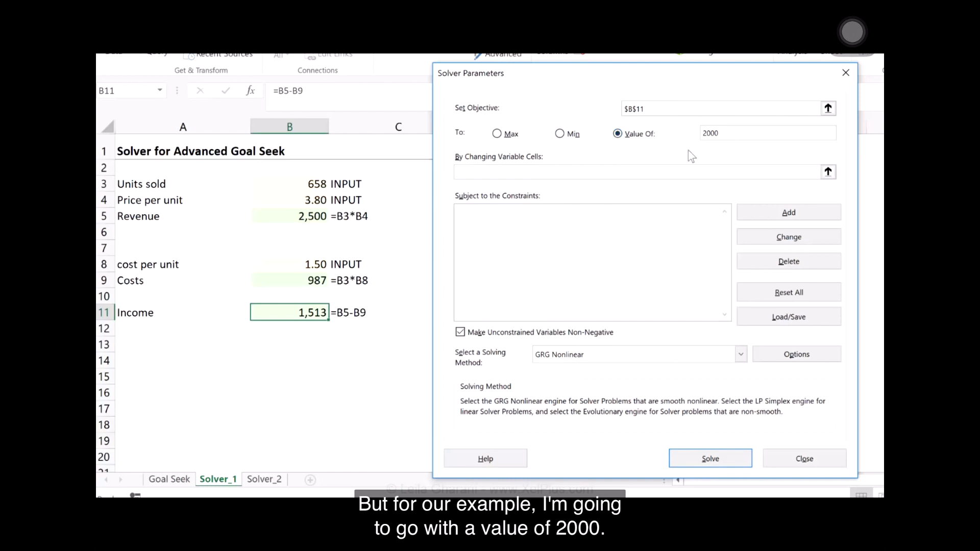
- Set Solver's variable cells to units sold and price per unit (B3:B4) plus cost per unit (B8)
{"action": "left_click", "coordinate": [498, 167]}
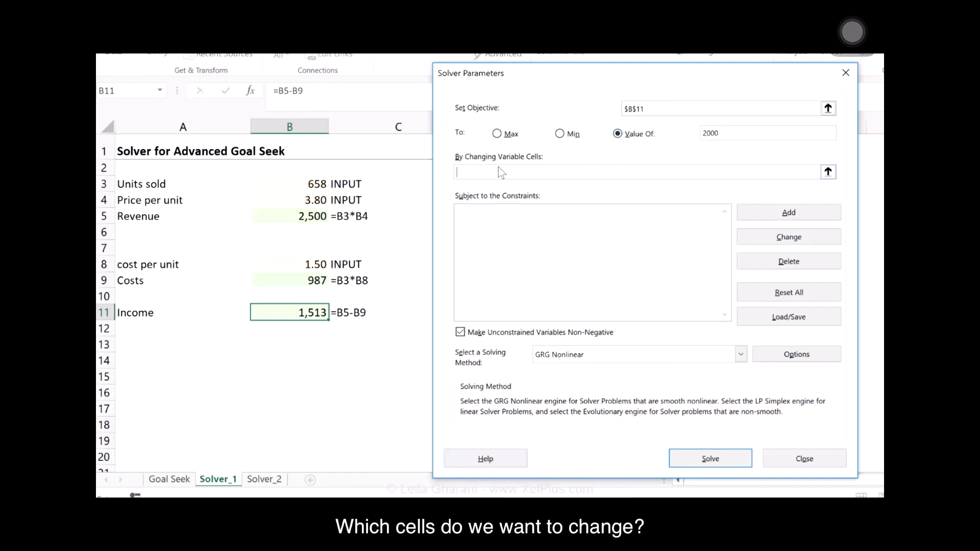
{"action": "left_click_drag", "start_coordinate": [307, 184], "coordinate": [299, 196]}
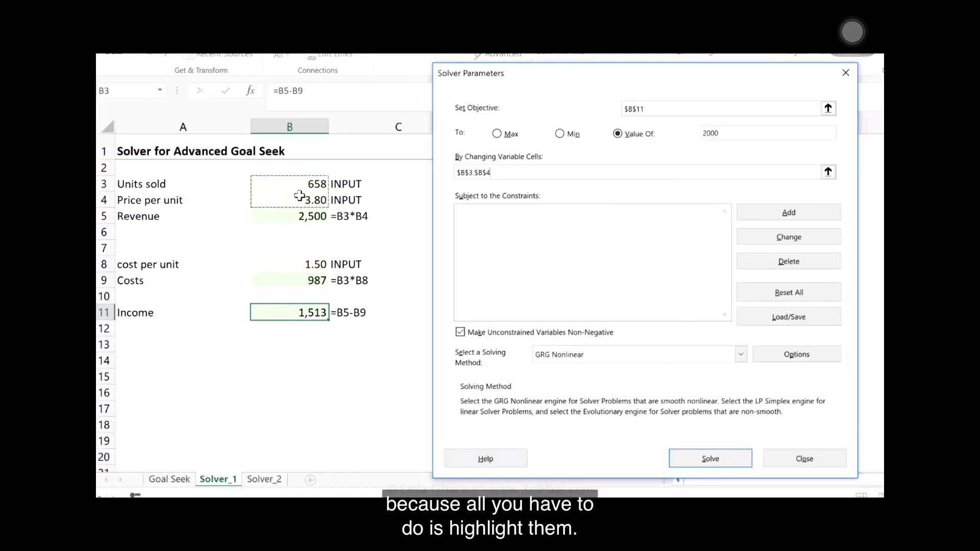
{"action": "type", "text": ","}
{"action": "left_click", "coordinate": [304, 266]}
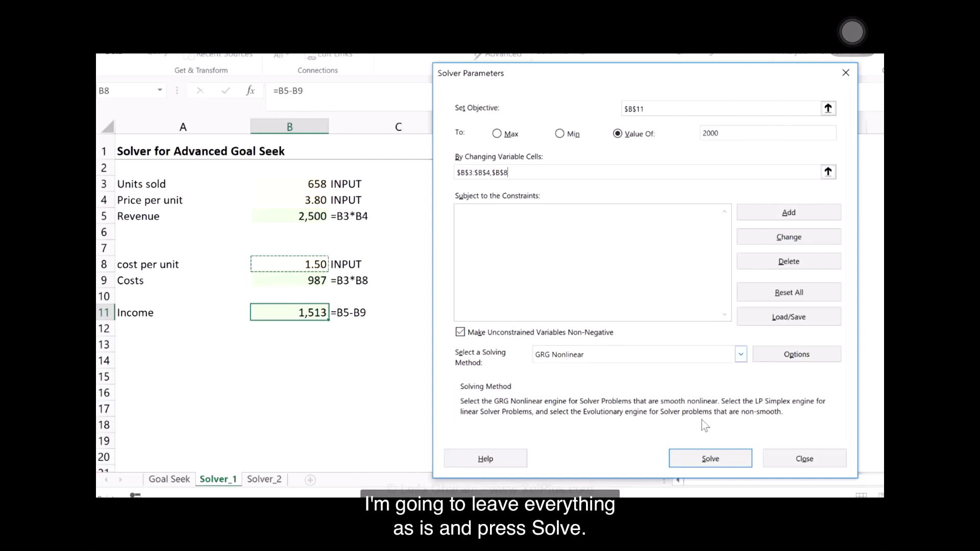
- Solve the model without constraints, review the proposed values, and cancel the solution
{"action": "left_click", "coordinate": [711, 461]}
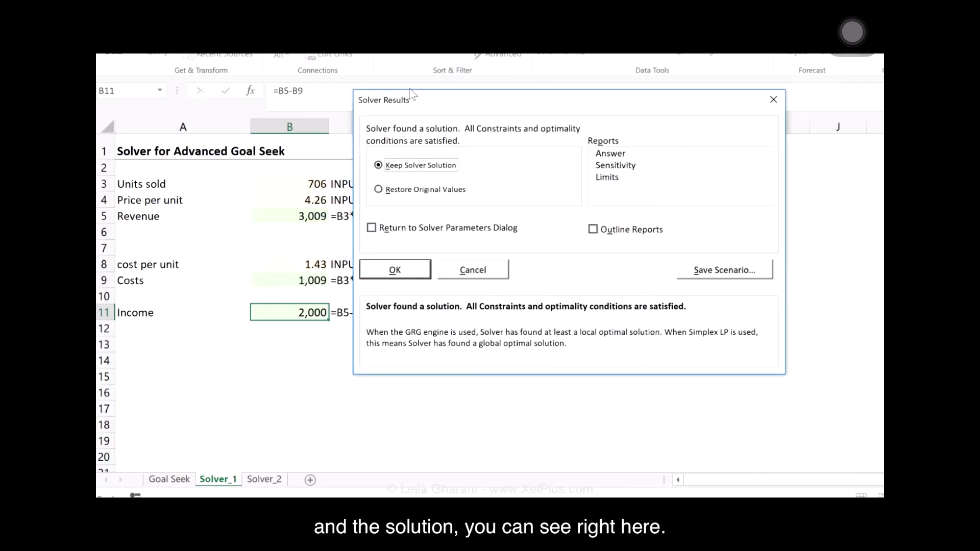
{"action": "left_click_drag", "start_coordinate": [416, 102], "coordinate": [494, 110]}
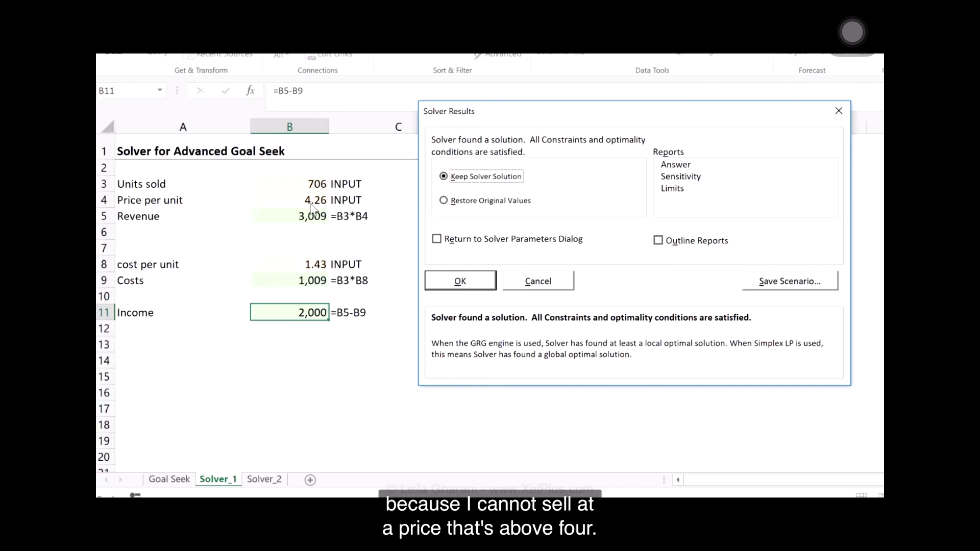
{"action": "left_click", "coordinate": [552, 278]}
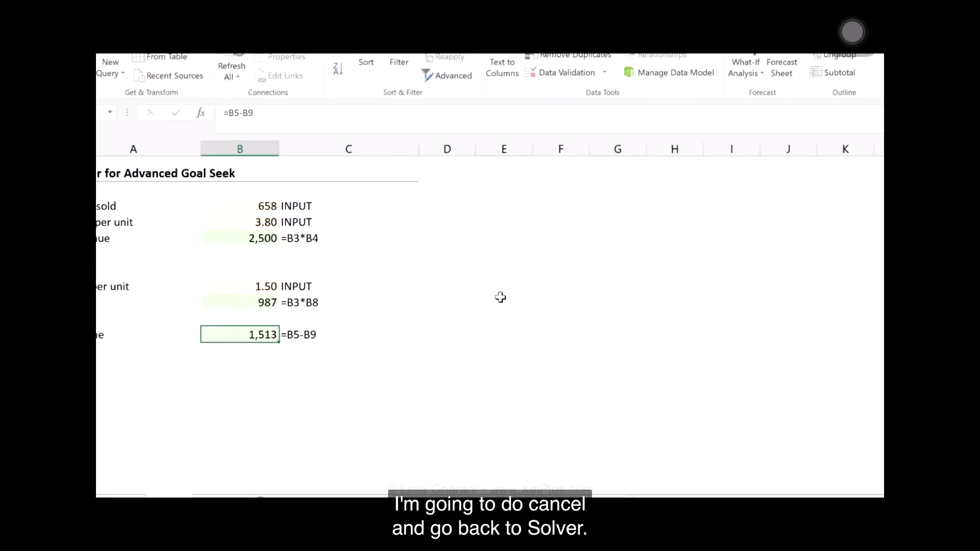
- Reopen Solver and add a constraint requiring units sold (B3) to be an integer
{"action": "left_click", "coordinate": [837, 72]}
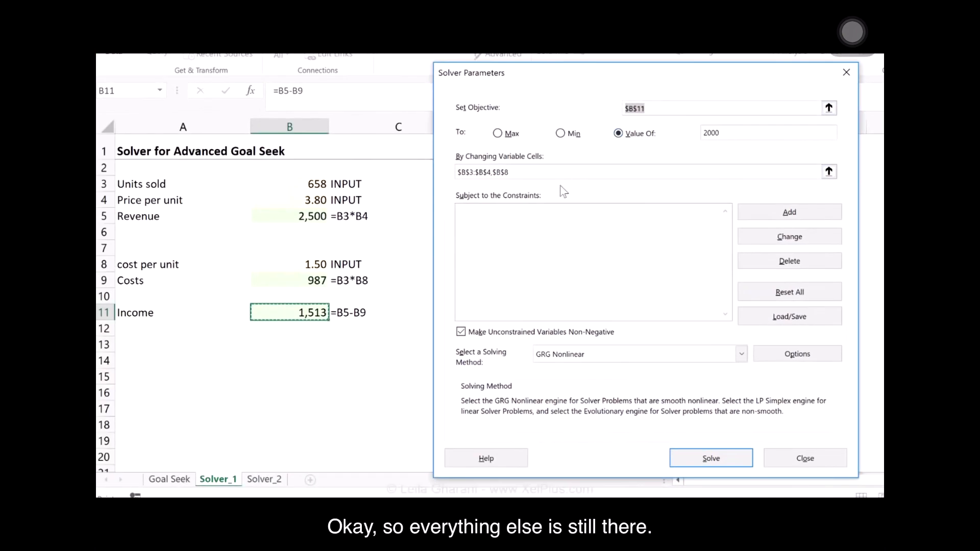
{"action": "left_click", "coordinate": [781, 214]}
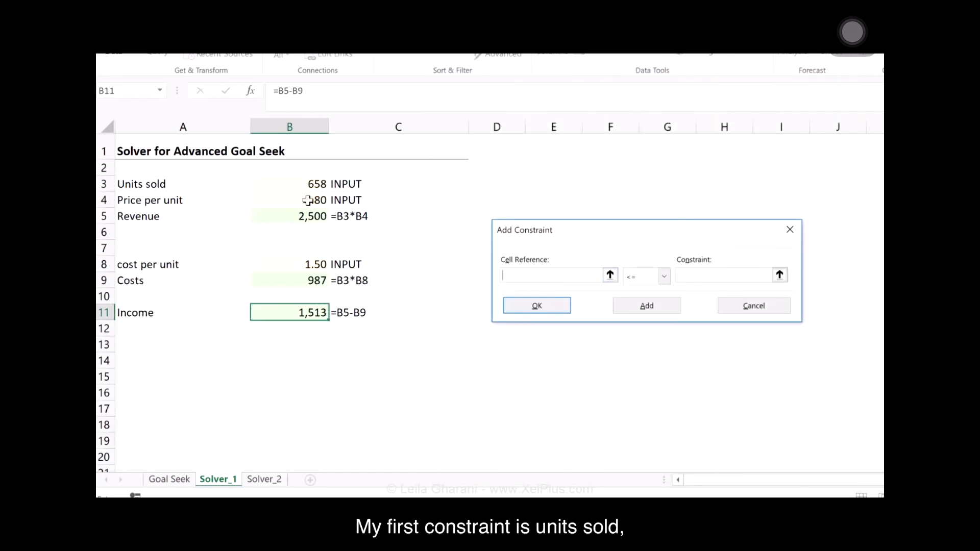
{"action": "left_click", "coordinate": [305, 183]}
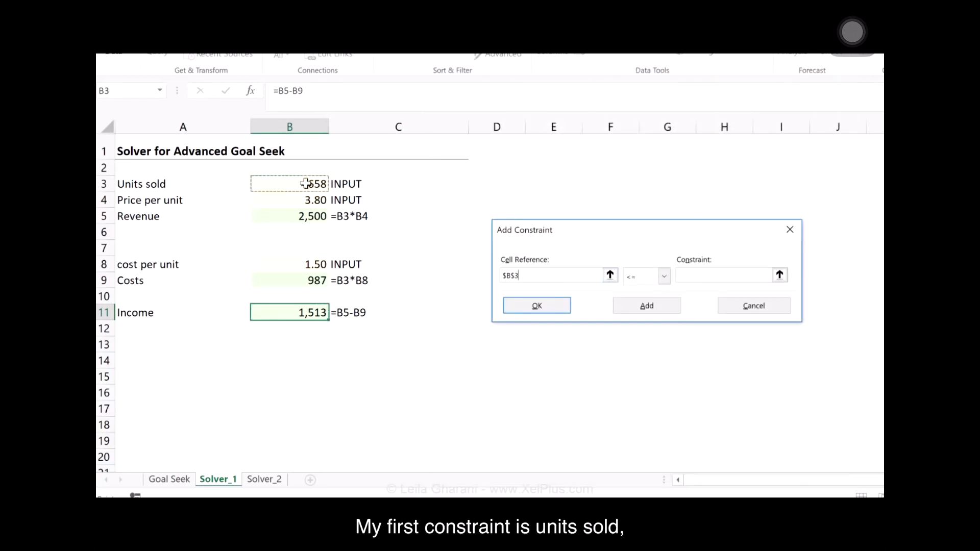
{"action": "left_click", "coordinate": [663, 276]}
{"action": "left_click", "coordinate": [645, 323]}
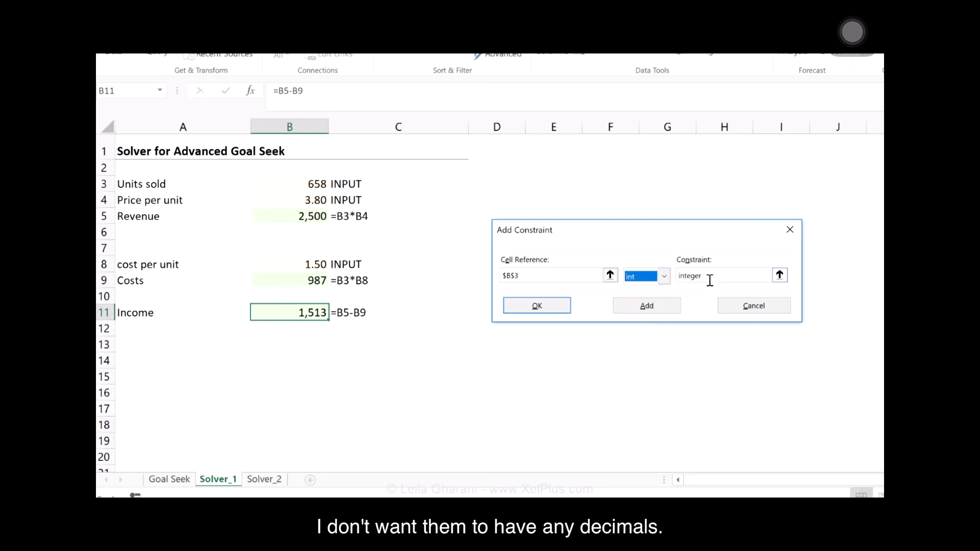
{"action": "left_click", "coordinate": [654, 308]}
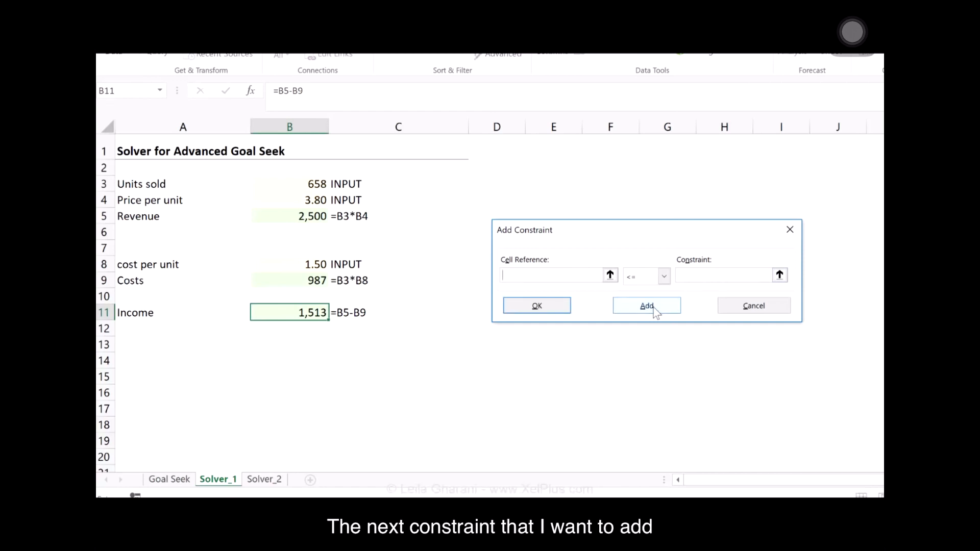
- Add a Solver constraint limiting price per unit (B4) to <= 4
{"action": "left_click", "coordinate": [306, 201]}
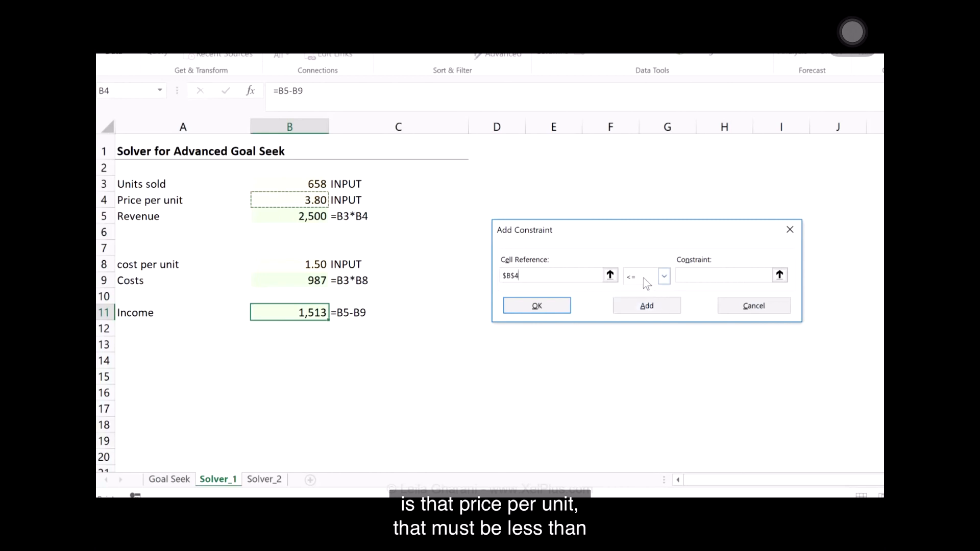
{"action": "left_click", "coordinate": [697, 274]}
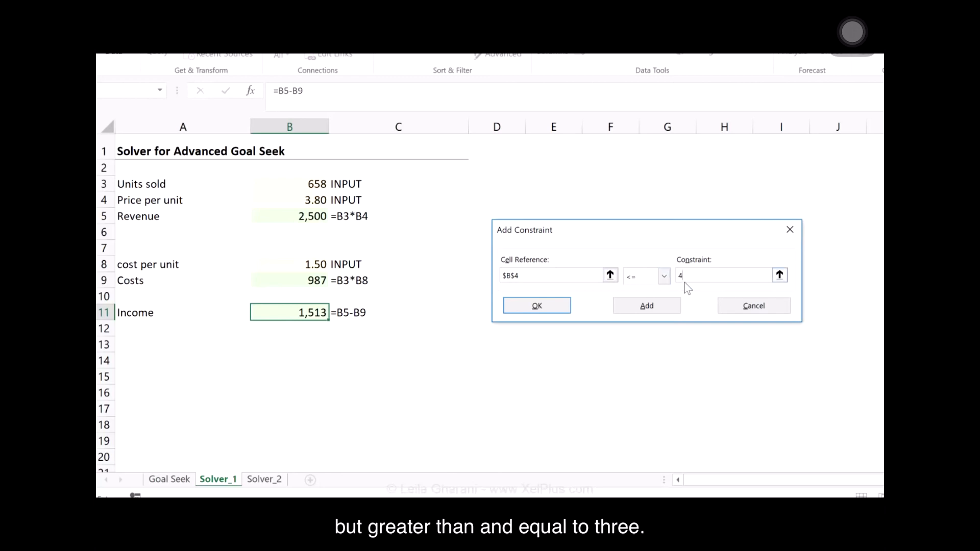
{"action": "left_click", "coordinate": [647, 305]}
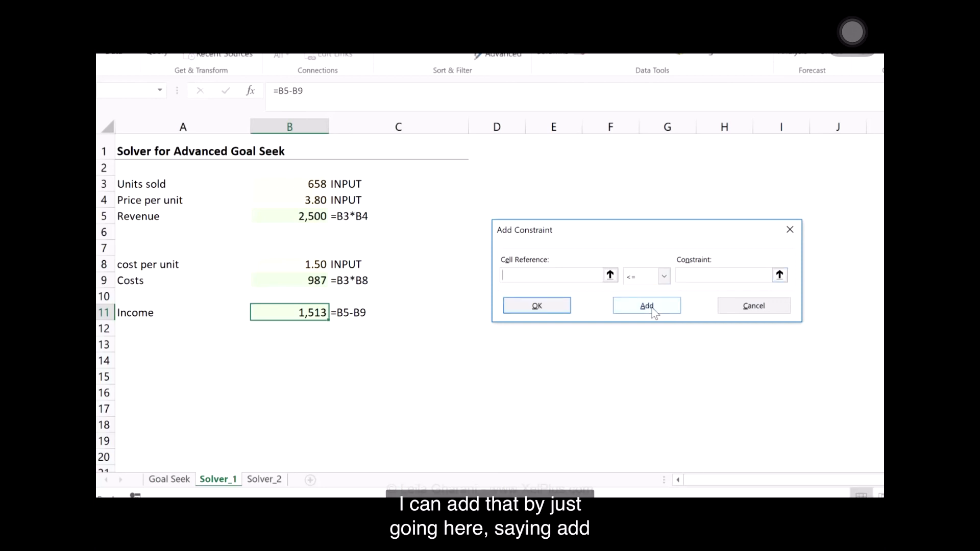
- Add a Solver constraint requiring price per unit (B4) to be >= 3 and return to the Solver parameters
{"action": "left_click", "coordinate": [310, 202]}
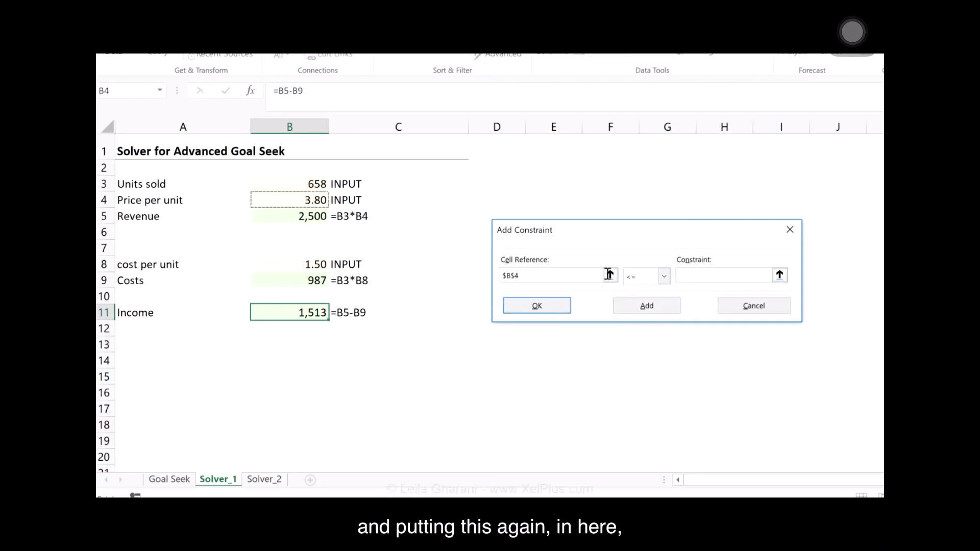
{"action": "left_click", "coordinate": [663, 276]}
{"action": "left_click", "coordinate": [641, 312]}
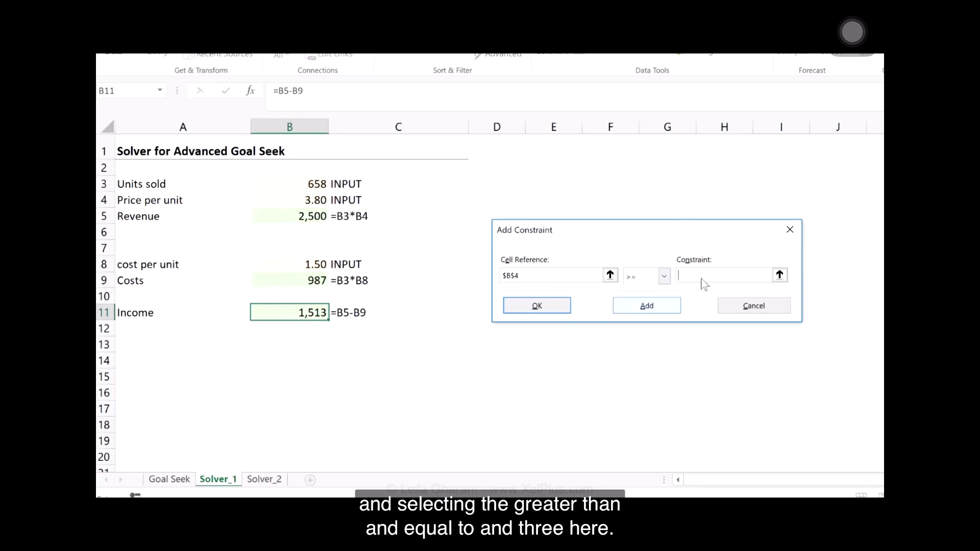
{"action": "type", "text": "3"}
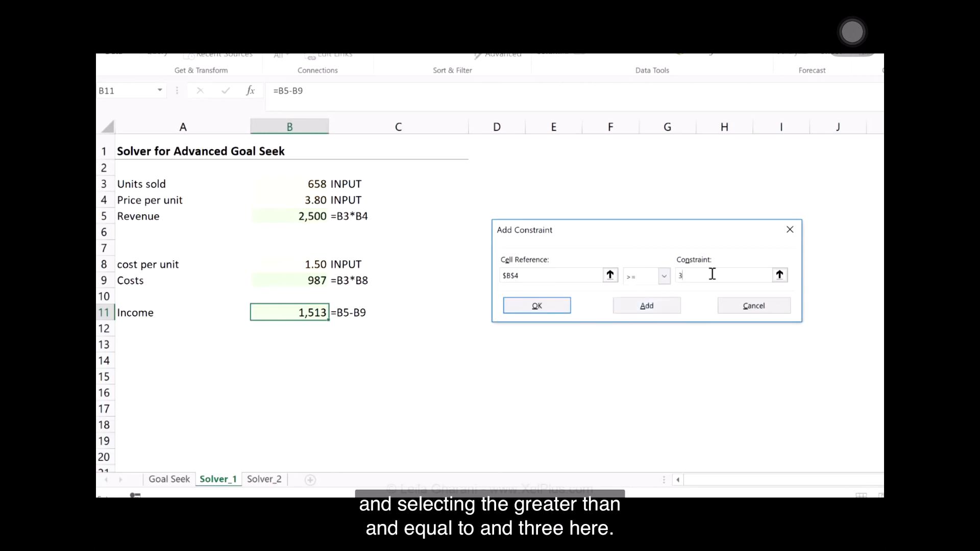
{"action": "left_click", "coordinate": [551, 302]}
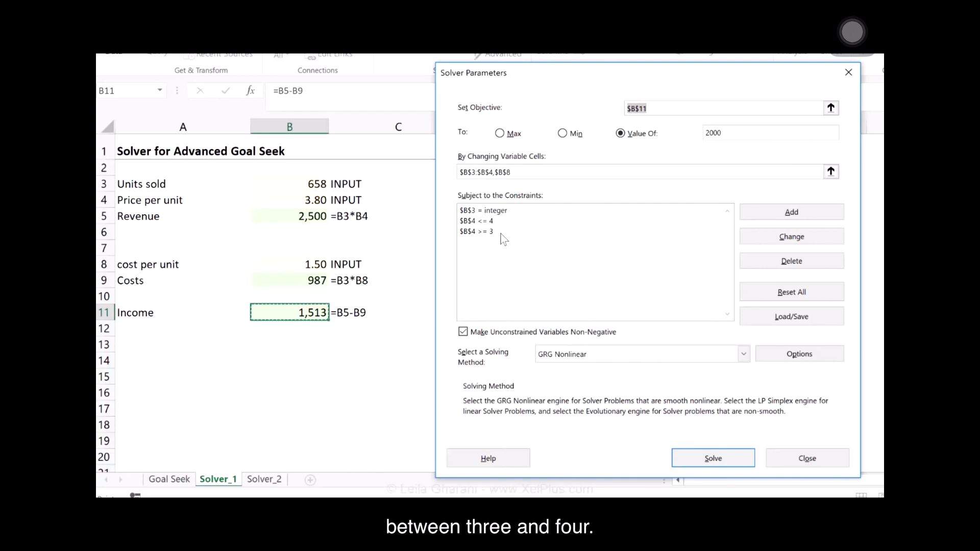
- Solve the model with the integer and price constraints, review the proposed values, and cancel the solution
{"action": "left_click", "coordinate": [720, 460]}
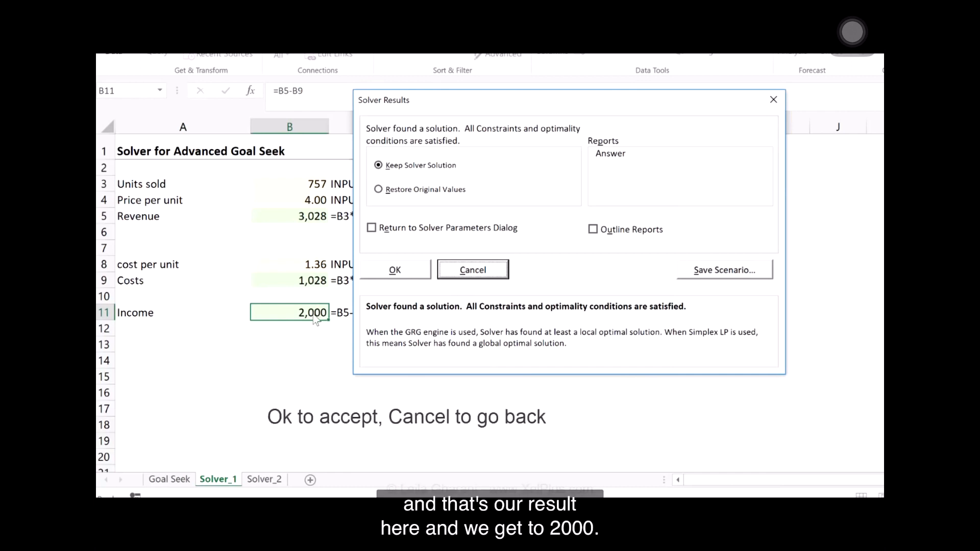
{"action": "left_click", "coordinate": [473, 269]}
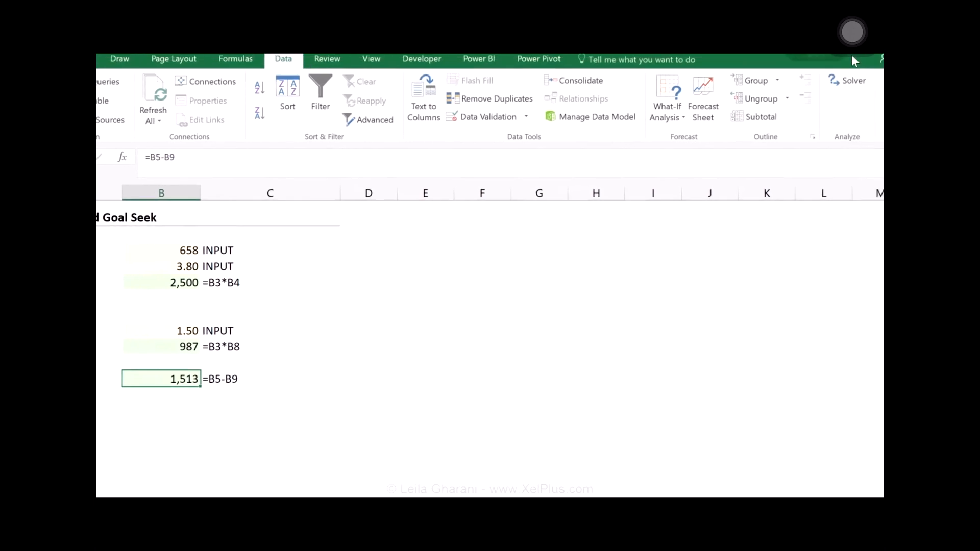
- Reopen Solver, keep GRG Nonlinear as the solving method, solve for an income of 2000 and accept the solution
{"action": "left_click", "coordinate": [852, 77]}
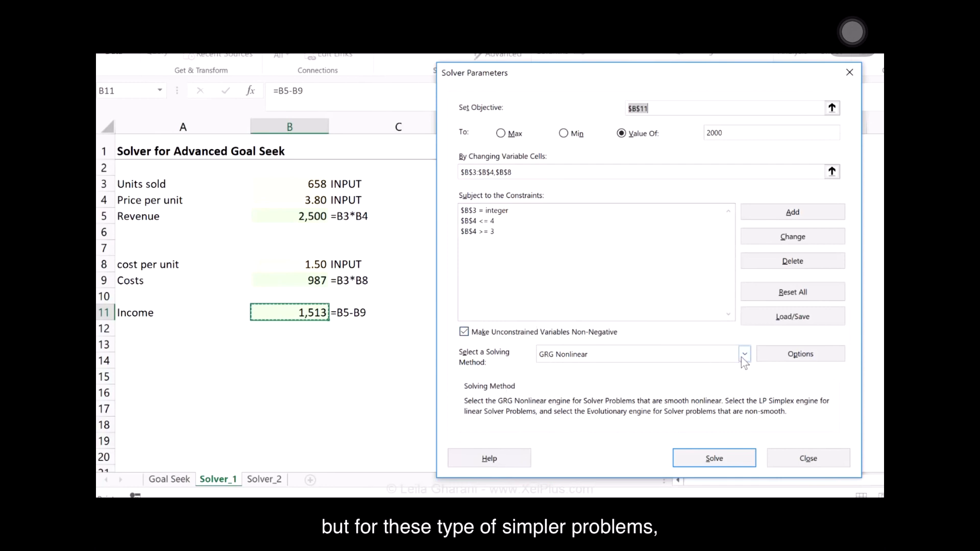
{"action": "left_click", "coordinate": [664, 357]}
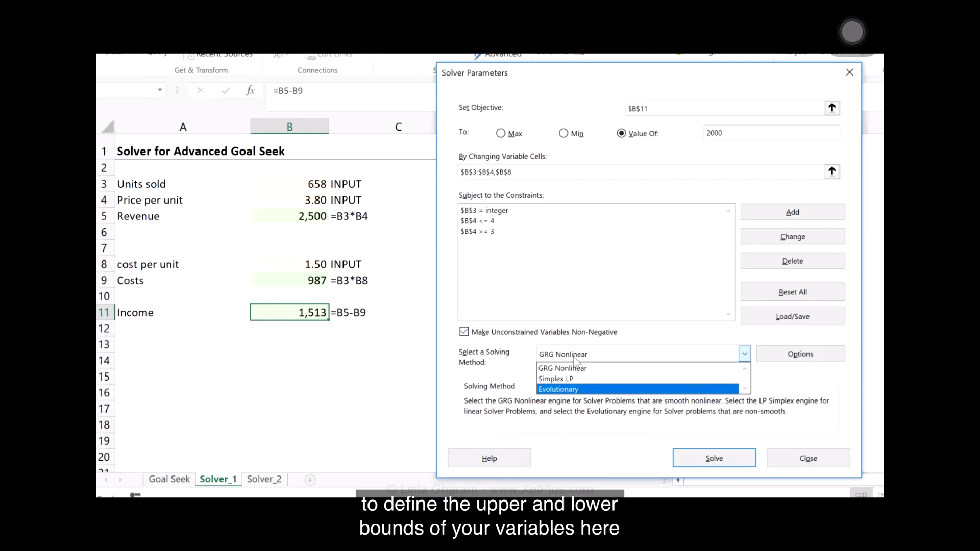
{"action": "left_click", "coordinate": [589, 357]}
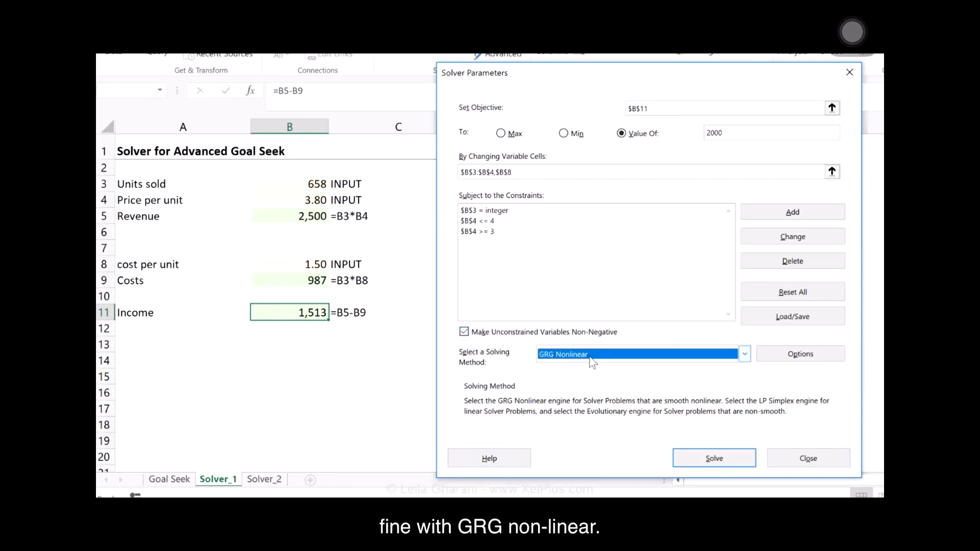
{"action": "left_click", "coordinate": [679, 457]}
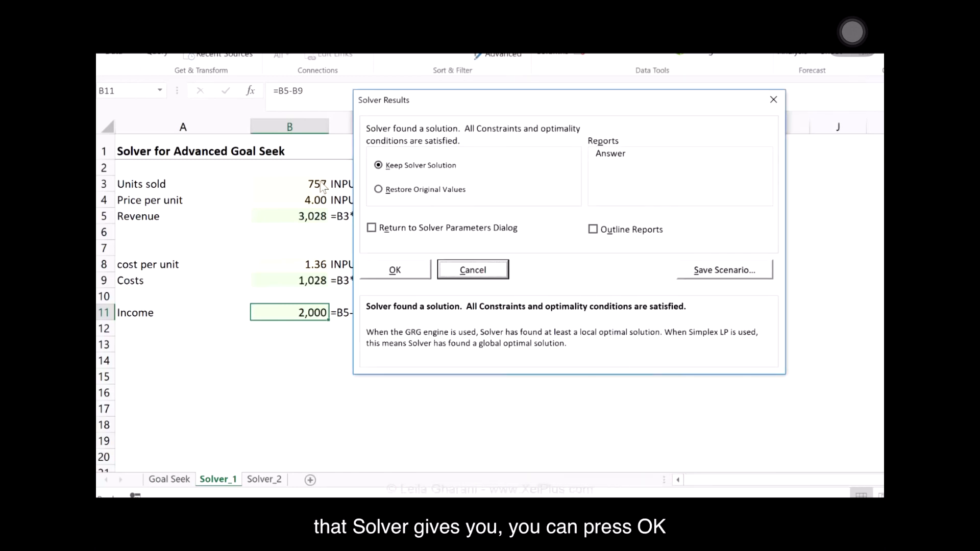
{"action": "left_click", "coordinate": [380, 272]}
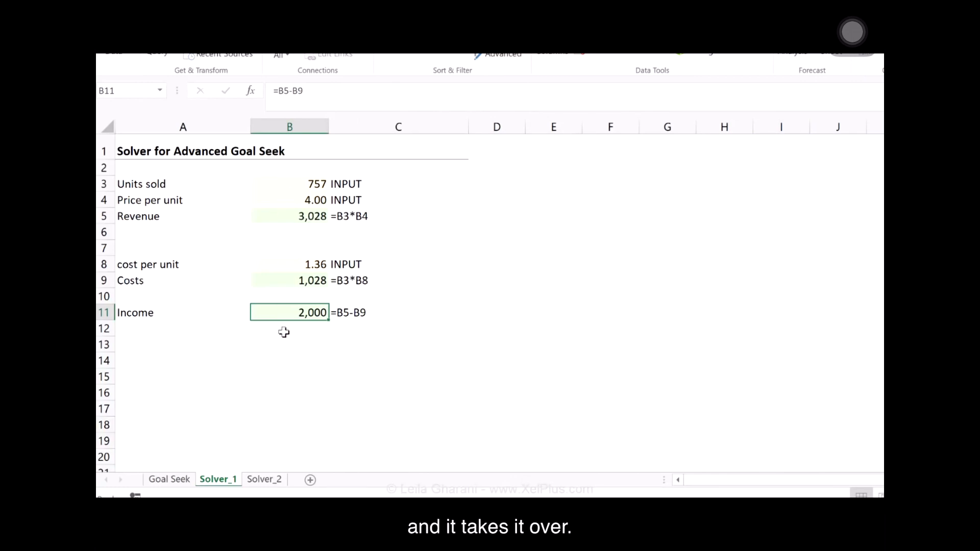
- Check the costs formula (B9) and the solved inputs for units sold (B3) and price per unit (B4)
{"action": "left_click", "coordinate": [286, 282]}
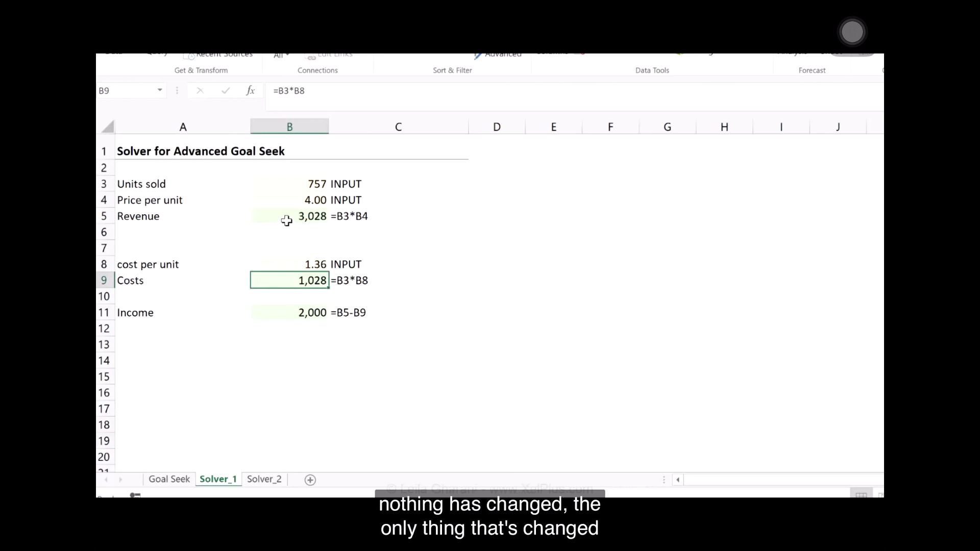
{"action": "left_click", "coordinate": [289, 185]}
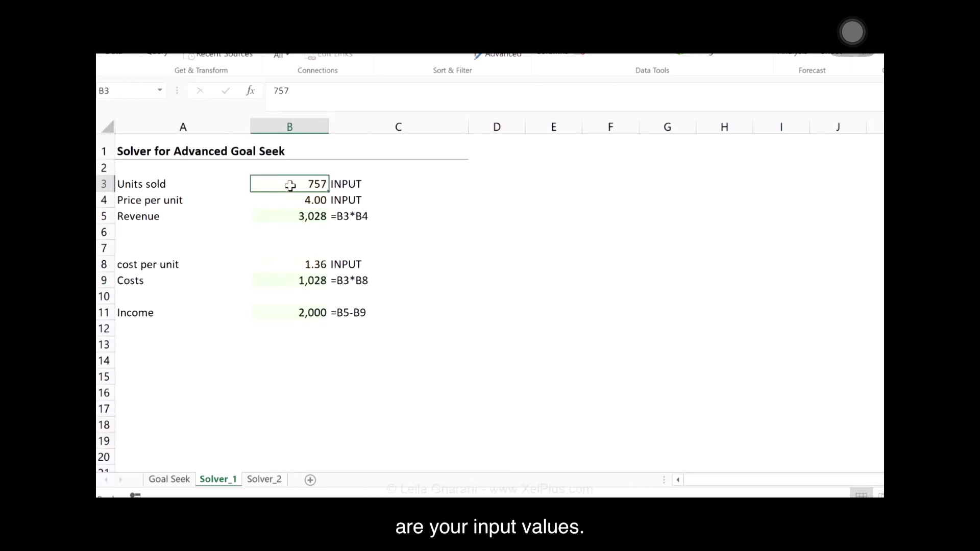
{"action": "left_click", "coordinate": [294, 199]}
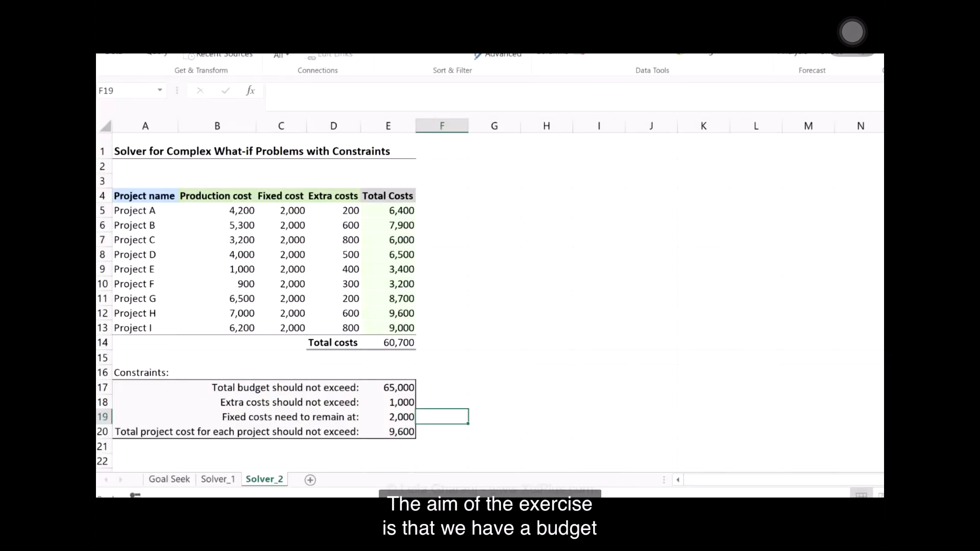
- On the Solver_2 sheet, compare the total budget limit (E17) with the total costs formula (E14)
{"action": "left_click", "coordinate": [411, 392]}
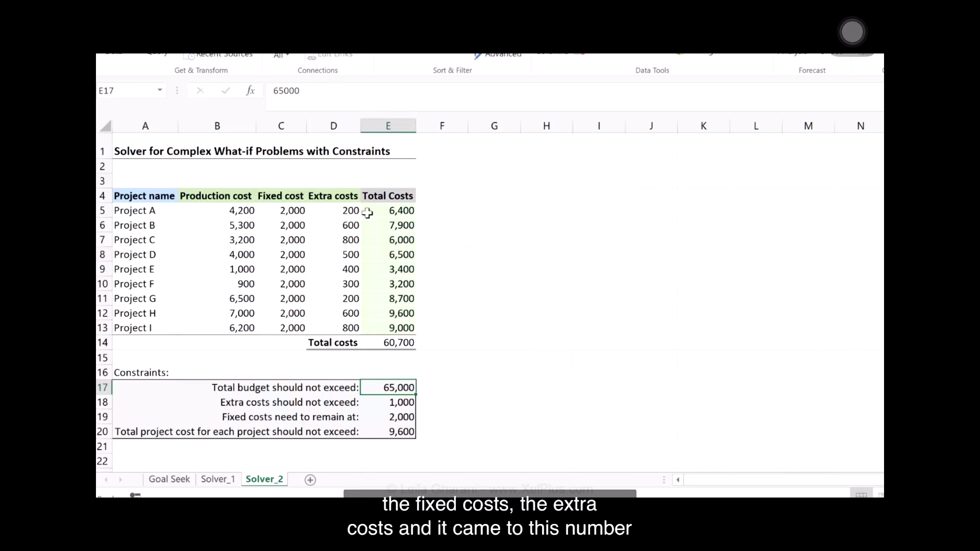
{"action": "left_click", "coordinate": [407, 344]}
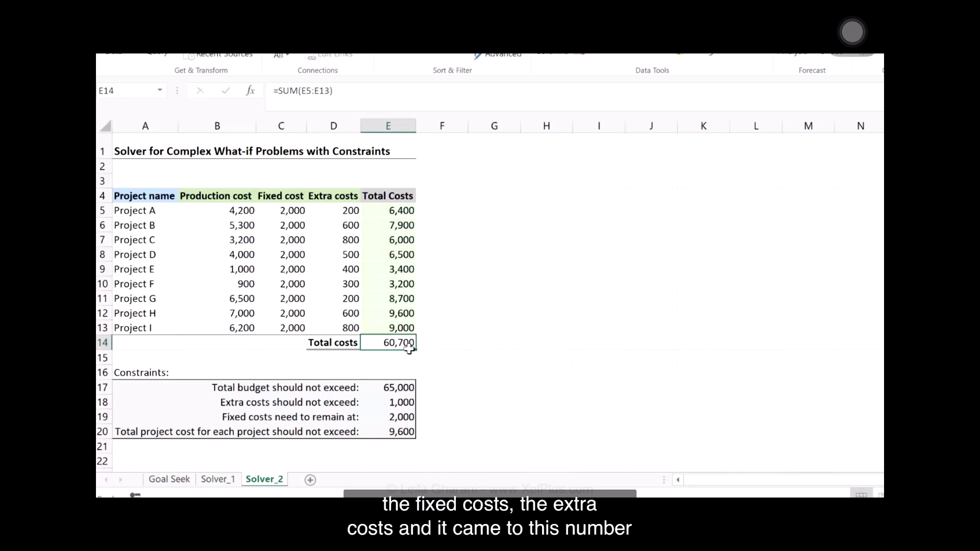
{"action": "left_click", "coordinate": [409, 389]}
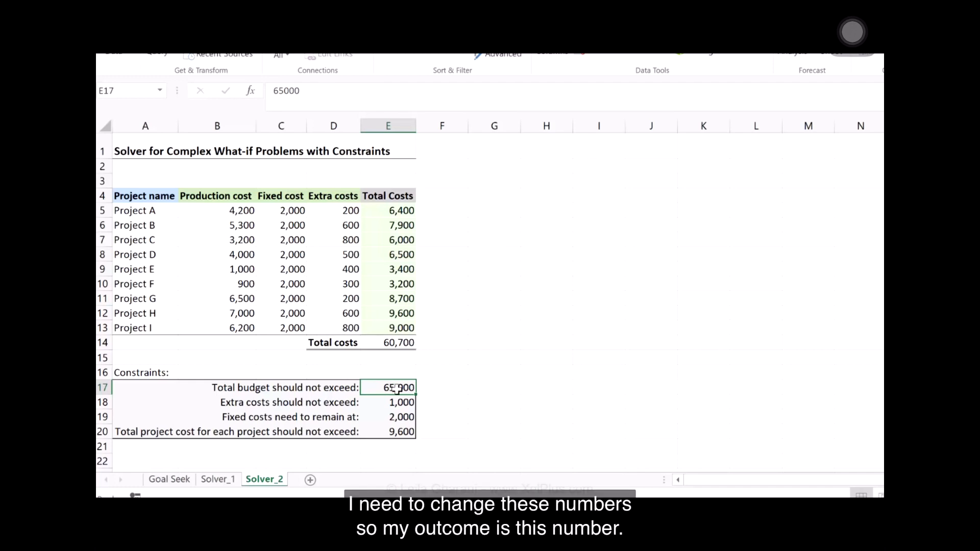
- Open Solver and set total costs (E14) as the objective with a target value of 65000
{"action": "left_click", "coordinate": [389, 343]}
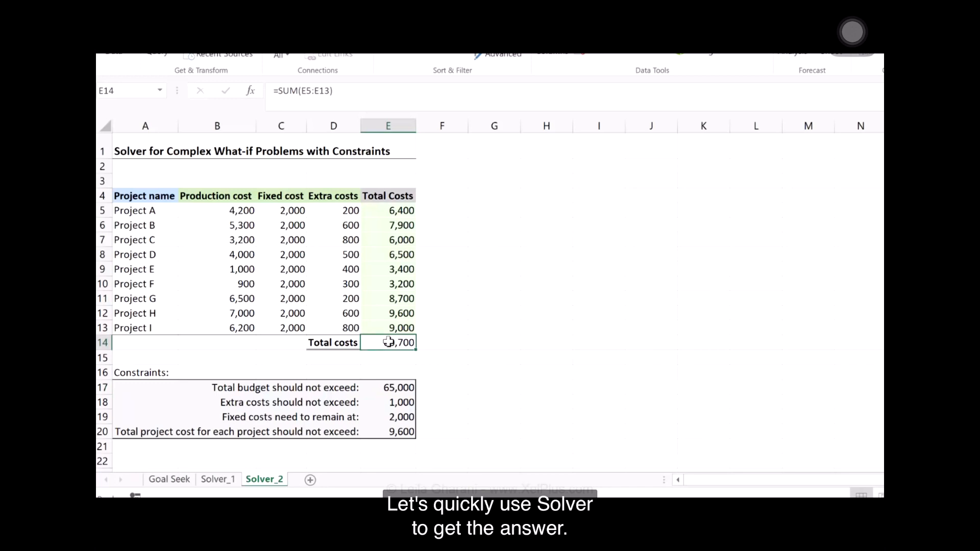
{"action": "left_click", "coordinate": [837, 83]}
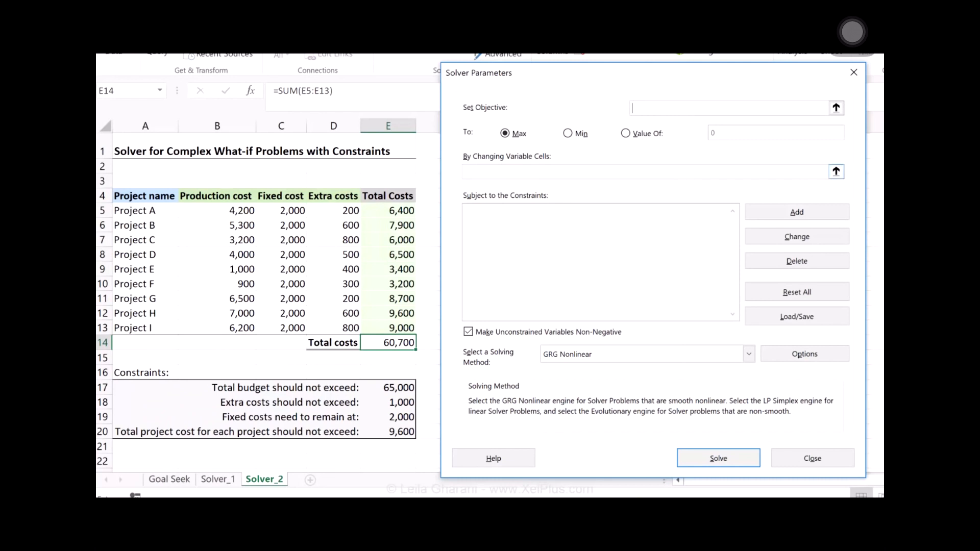
{"action": "left_click", "coordinate": [390, 343]}
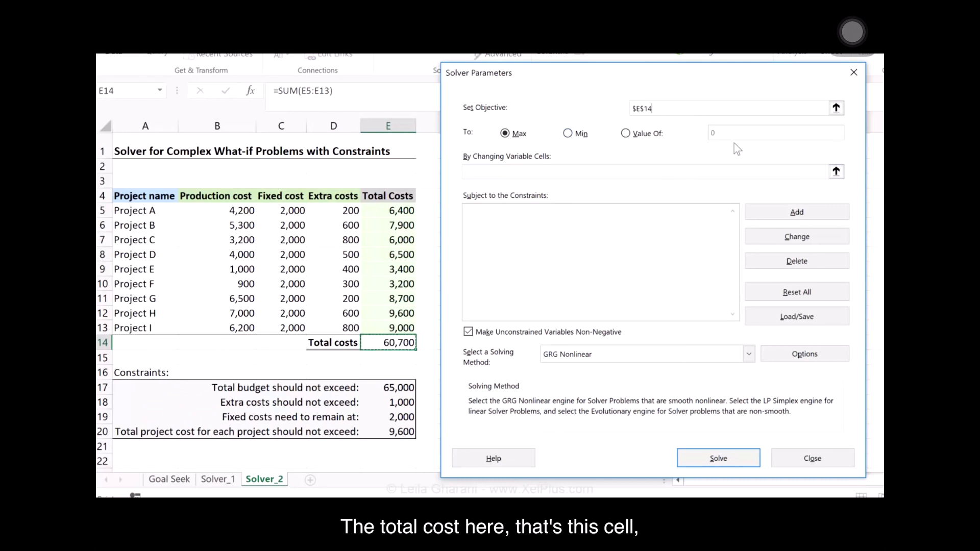
{"action": "left_click", "coordinate": [660, 135]}
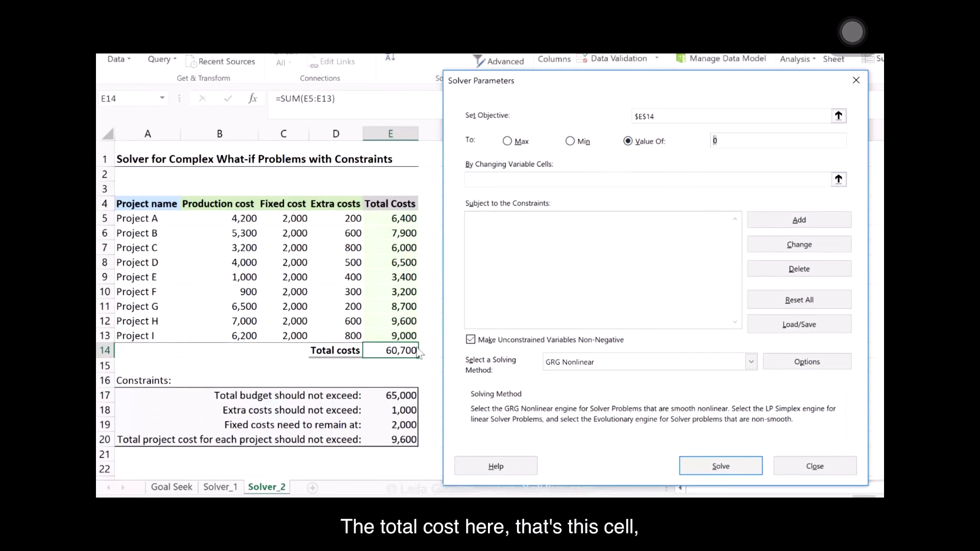
{"action": "type", "text": "65000"}
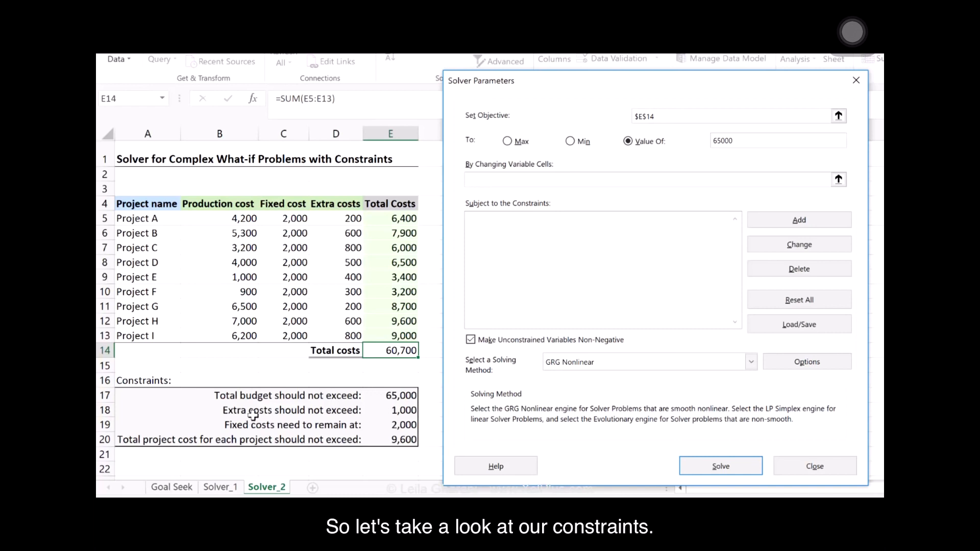
- Set the extra costs (D5:D13) and production costs (B5:B13) as Solver's changing variable cells
{"action": "left_click_drag", "start_coordinate": [349, 216], "coordinate": [349, 334]}
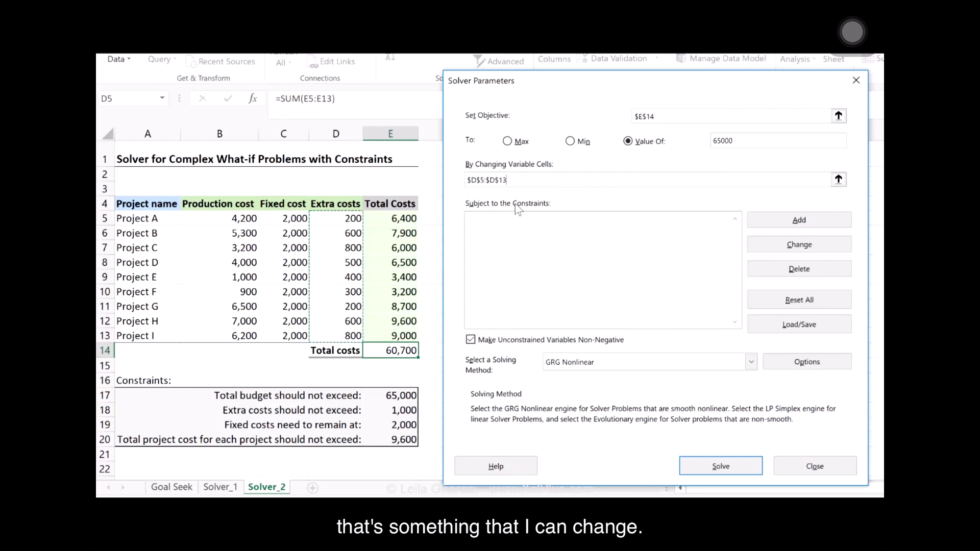
{"action": "type", "text": ","}
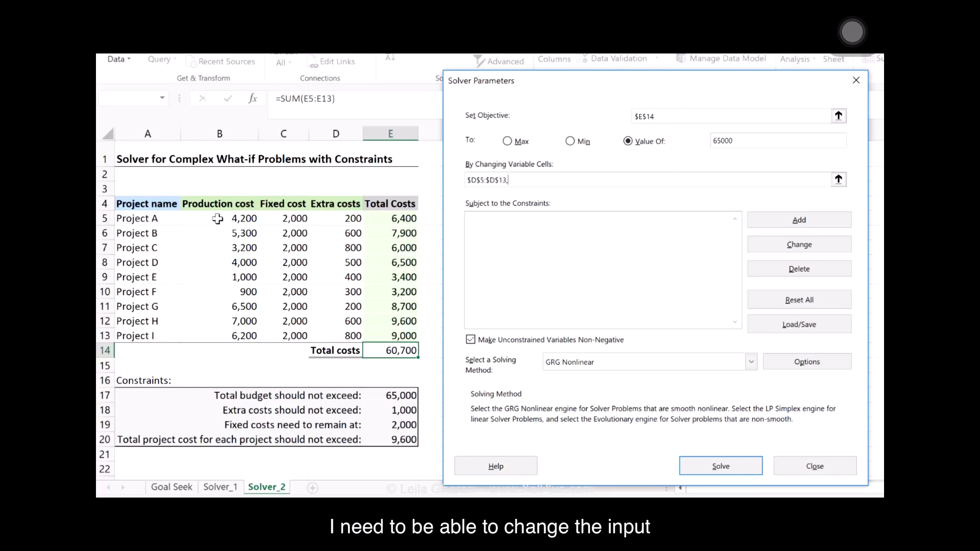
{"action": "left_click_drag", "start_coordinate": [217, 218], "coordinate": [223, 331]}
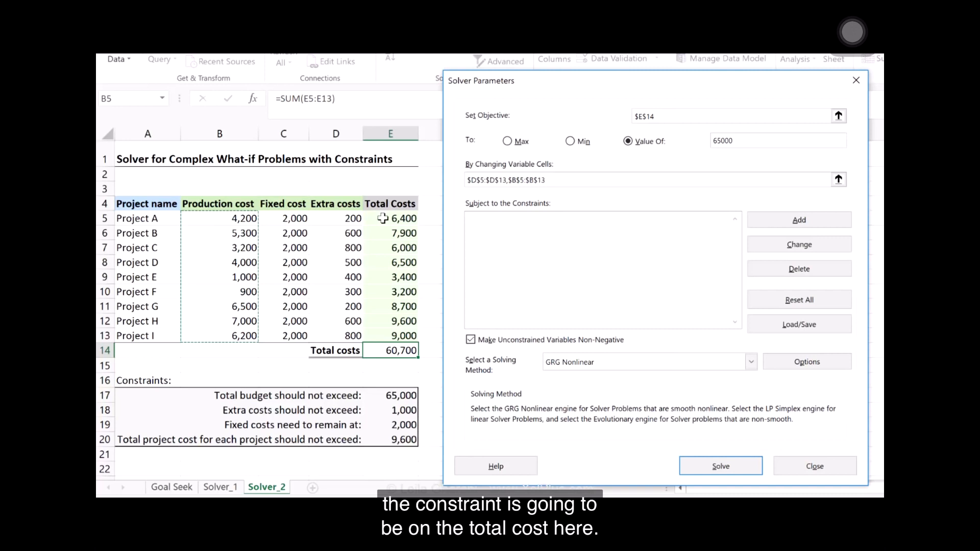
- Add a Solver constraint requiring the extra costs (D5:D13) to be <= the limit in E18
{"action": "left_click", "coordinate": [779, 218]}
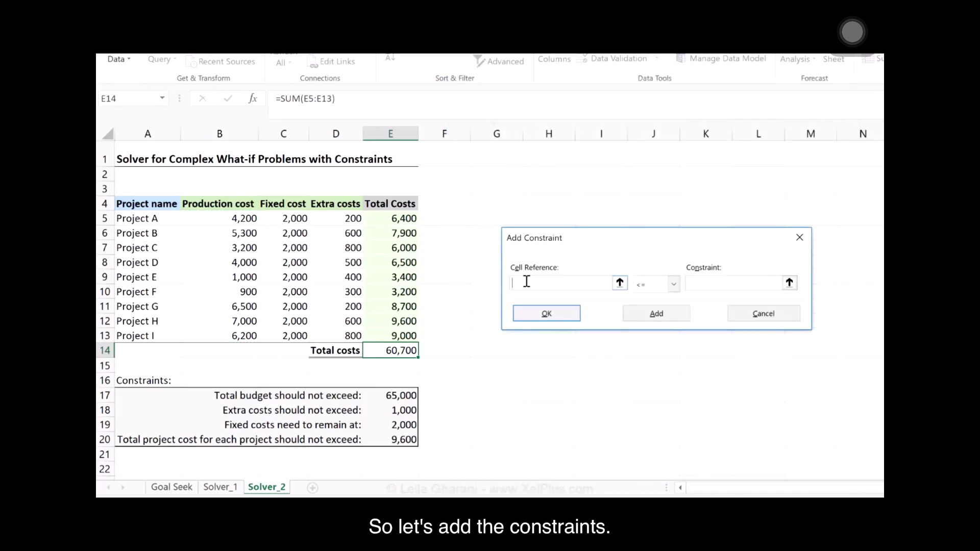
{"action": "left_click_drag", "start_coordinate": [325, 219], "coordinate": [325, 336]}
{"action": "left_click", "coordinate": [707, 284]}
{"action": "left_click", "coordinate": [405, 411]}
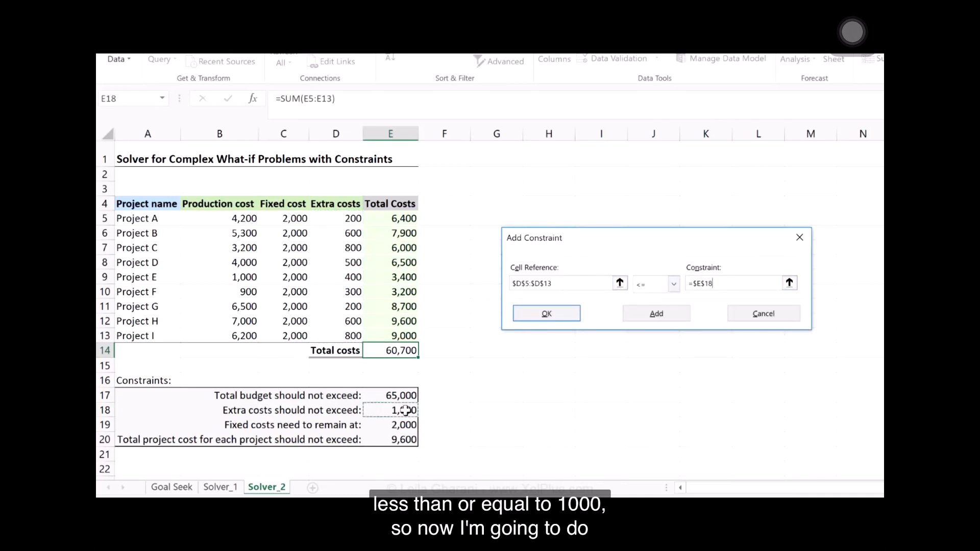
{"action": "left_click", "coordinate": [641, 315]}
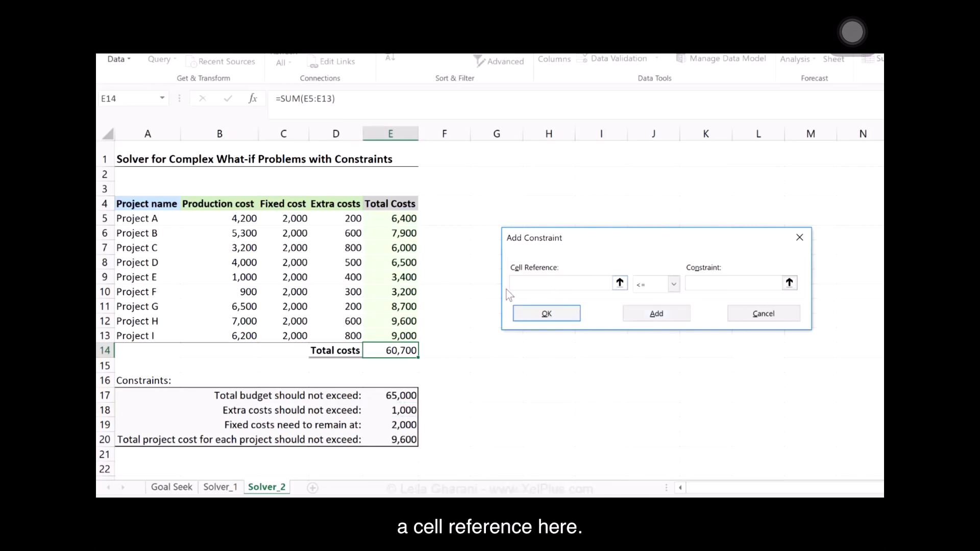
- Add a constraint requiring each project's total costs (E5:E13) to be <= E20 and return to the Solver parameters
{"action": "left_click_drag", "start_coordinate": [399, 220], "coordinate": [394, 331]}
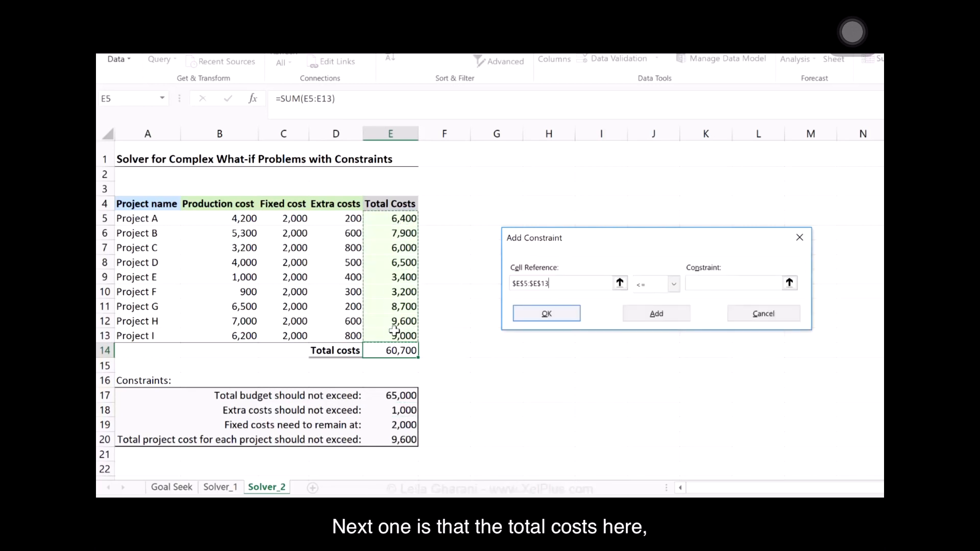
{"action": "left_click", "coordinate": [692, 284]}
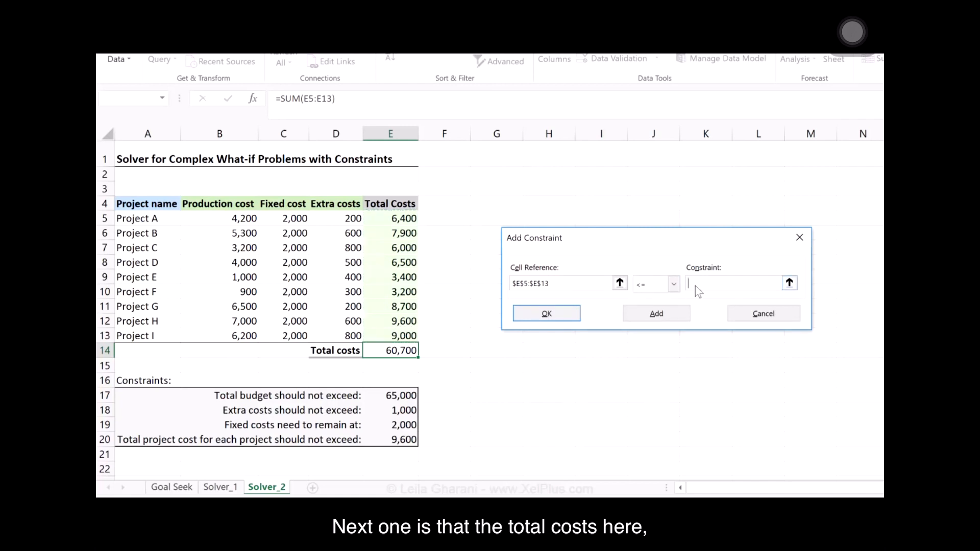
{"action": "left_click", "coordinate": [388, 446]}
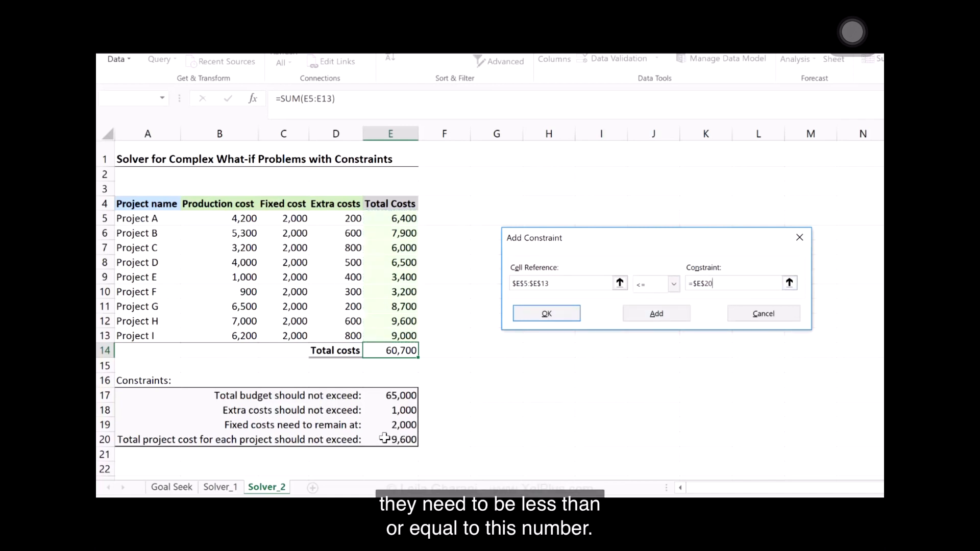
{"action": "left_click", "coordinate": [565, 317]}
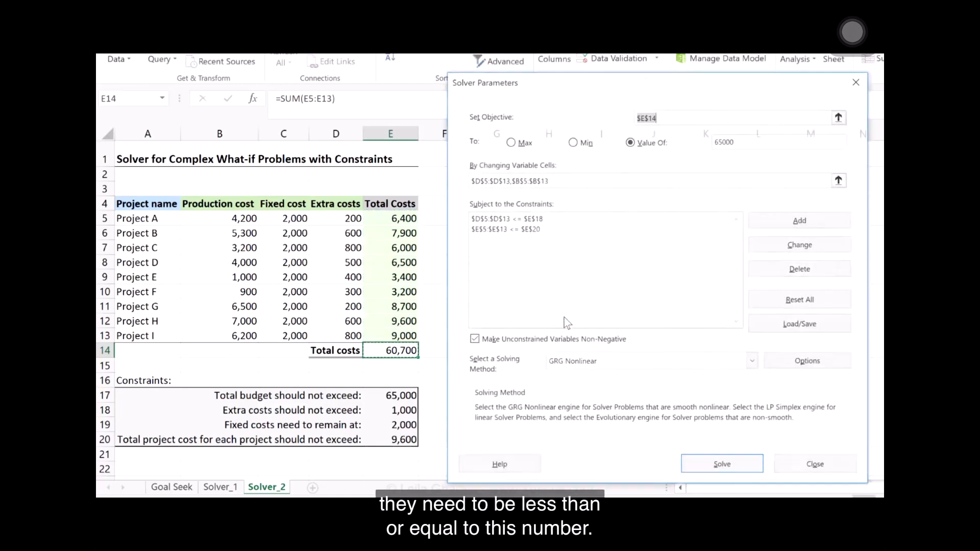
- Solve the project budget model, uncover the cost table to review the proposed values, and keep the Solver solution
{"action": "left_click", "coordinate": [723, 467]}
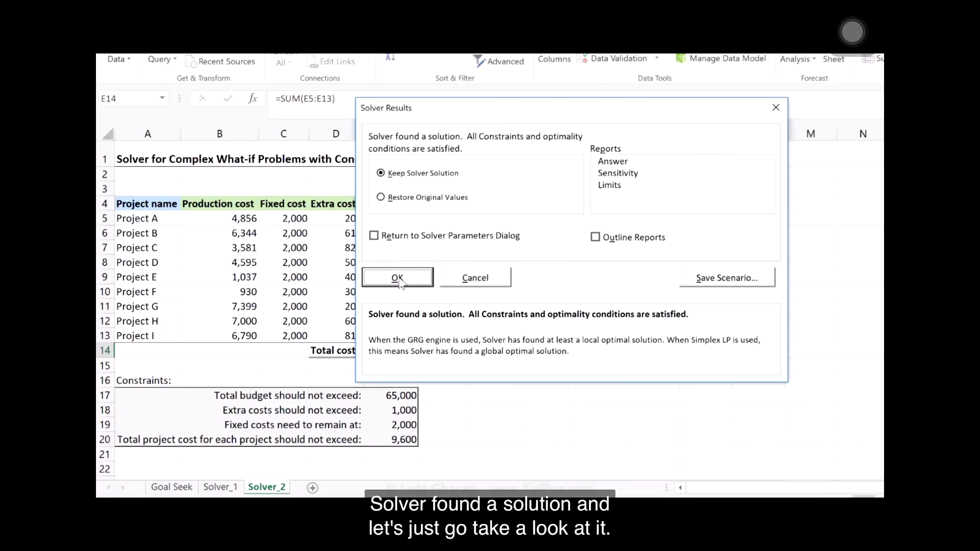
{"action": "left_click_drag", "start_coordinate": [442, 105], "coordinate": [603, 115]}
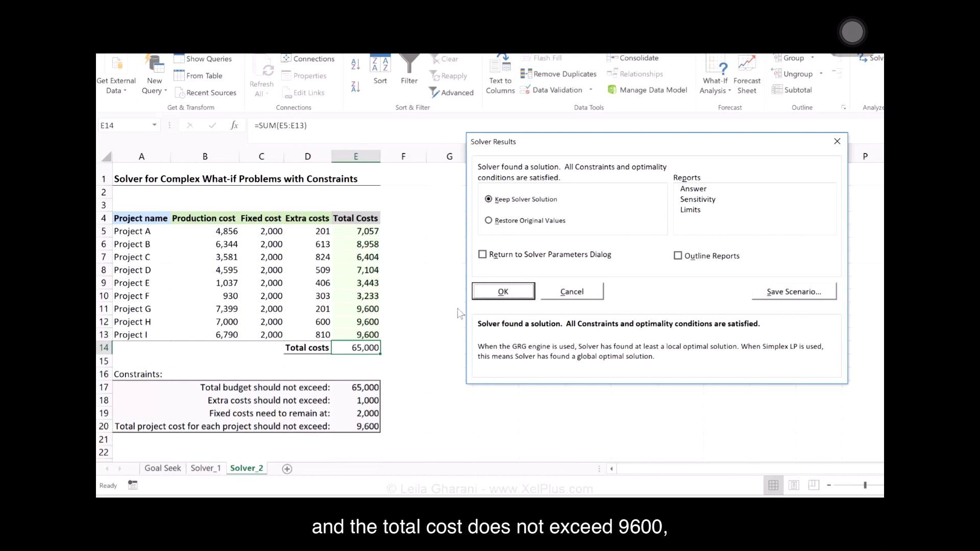
{"action": "left_click", "coordinate": [491, 295]}
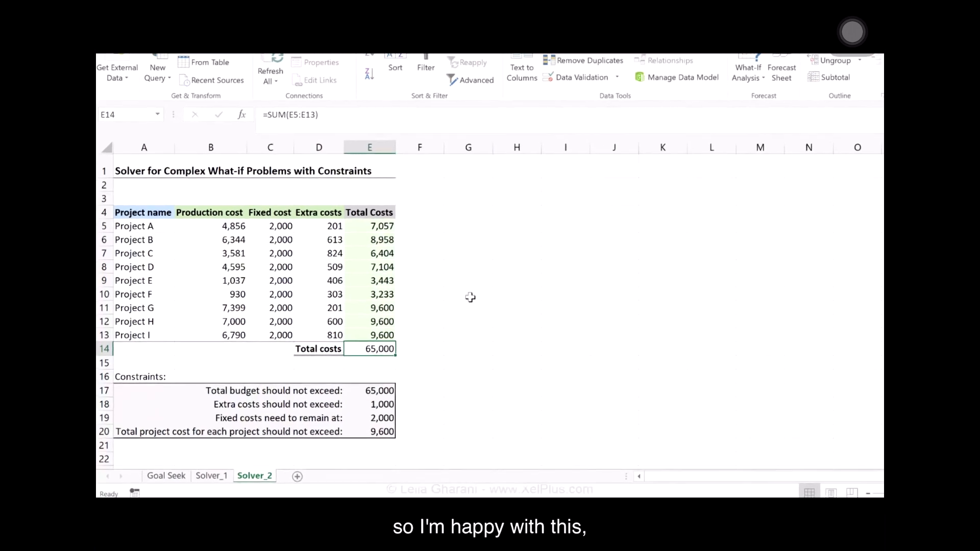